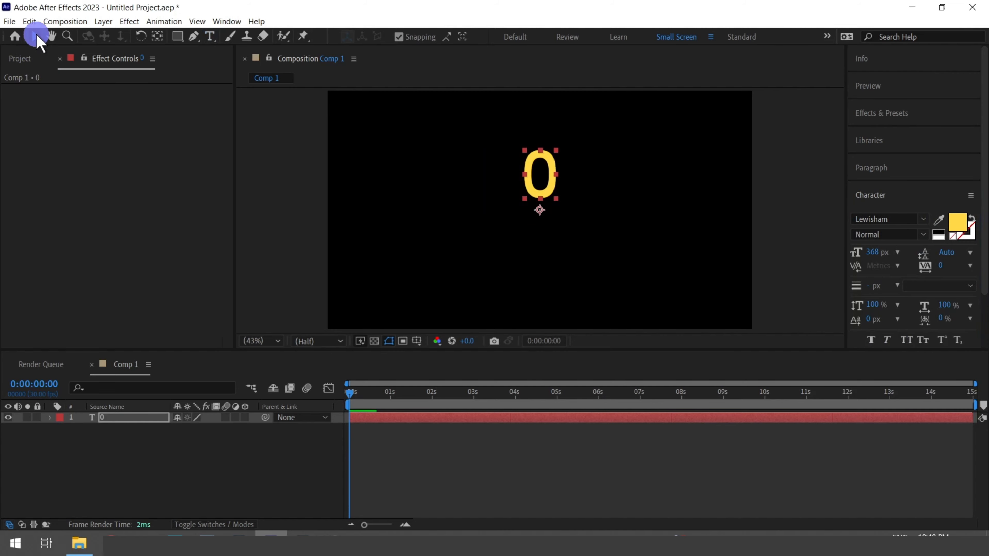
Centre the 0 text layer horizontally and vertically in the composition with the Align options
click(541, 195)
click(886, 229)
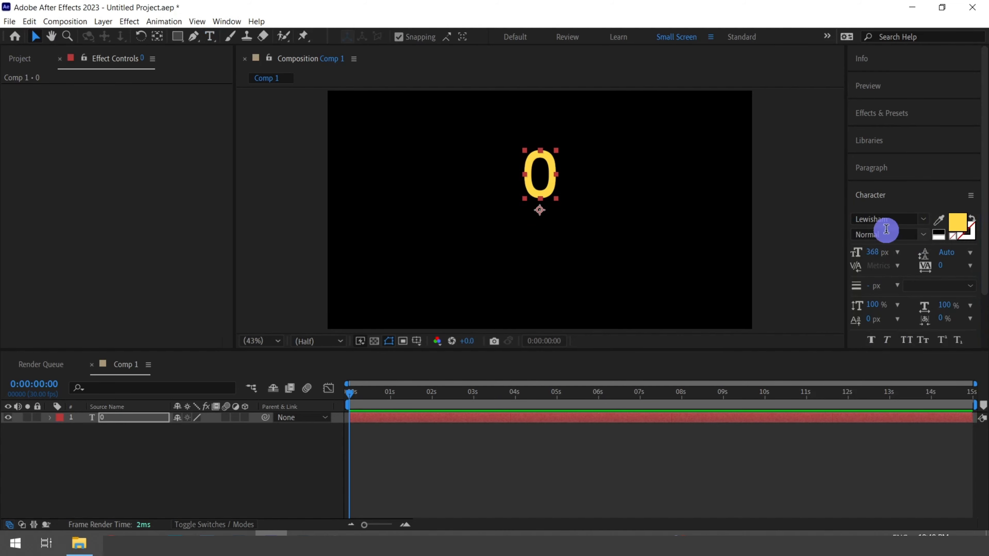
click(876, 197)
click(881, 224)
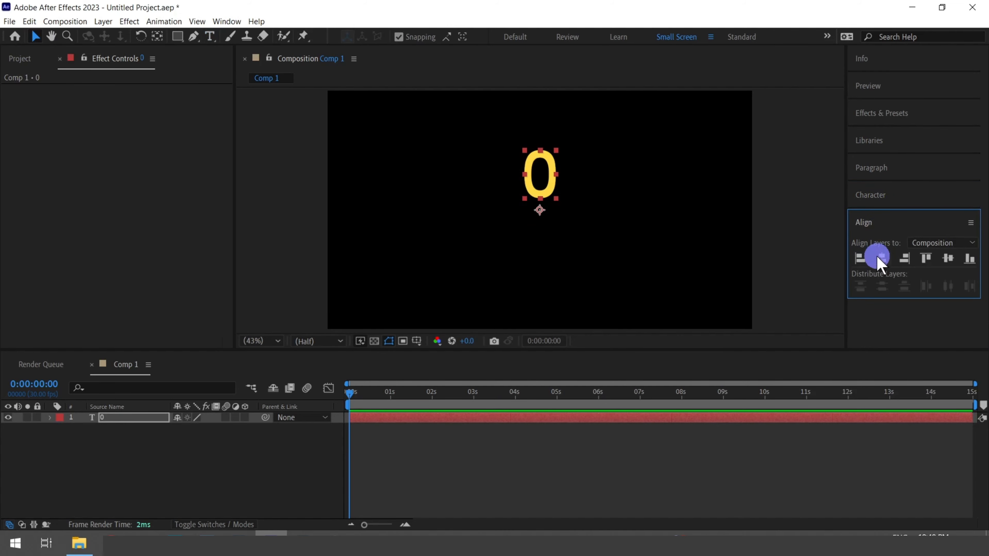
click(227, 21)
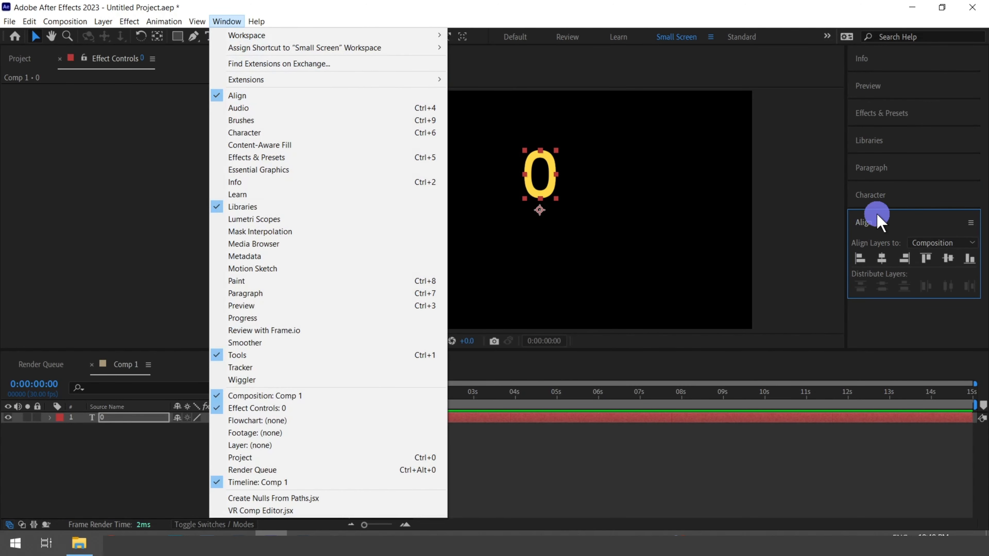
click(883, 260)
click(949, 259)
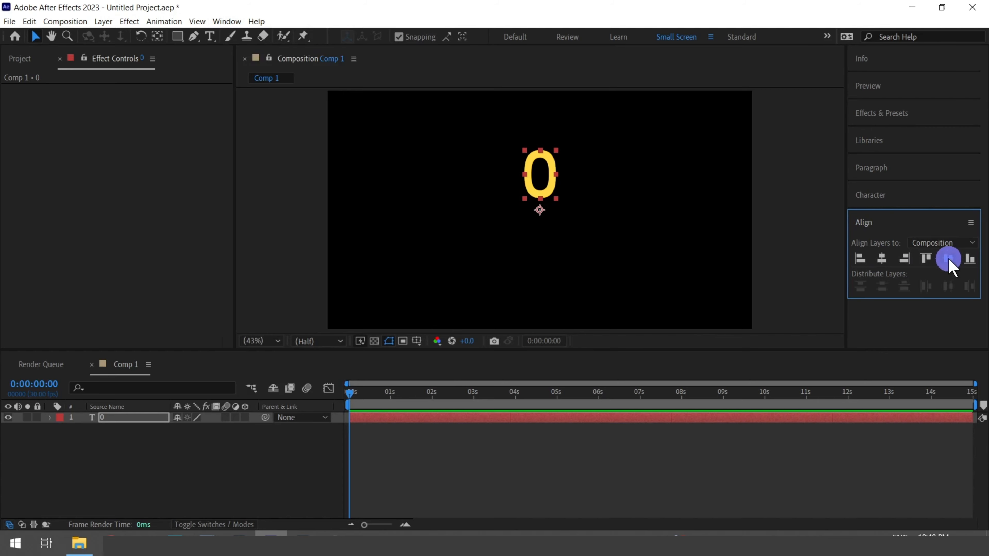
Set the 0 text's font size to 331 px and its fill colour to yellow FFD947
click(869, 195)
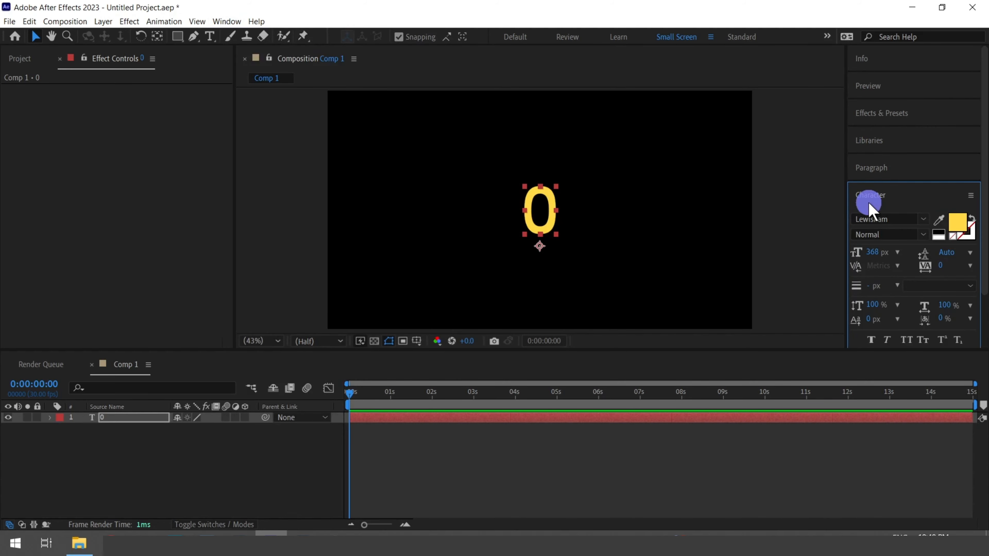
mouse_move(876, 256)
mouse_down()
mouse_move(717, 270)
mouse_move(883, 265)
mouse_move(889, 254)
mouse_up()
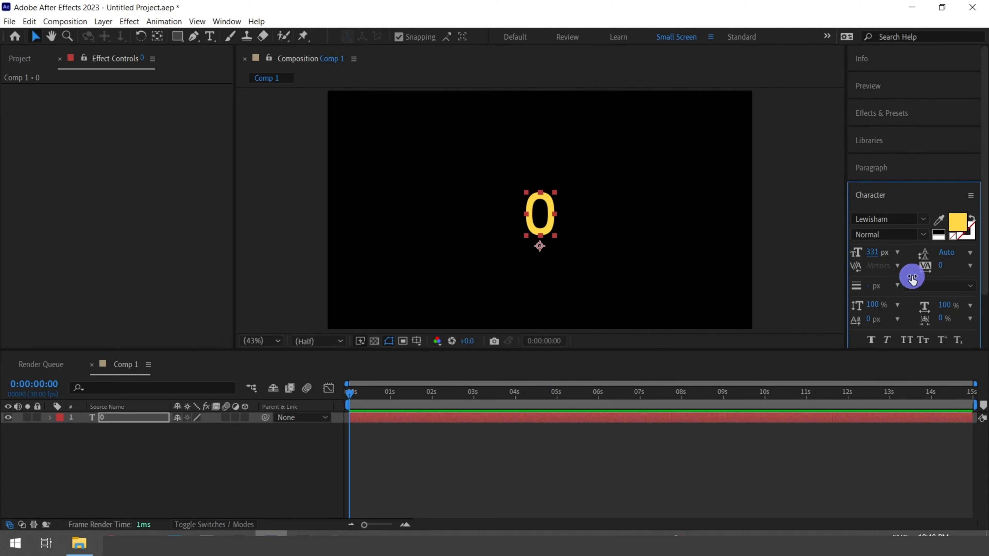
click(955, 221)
click(769, 340)
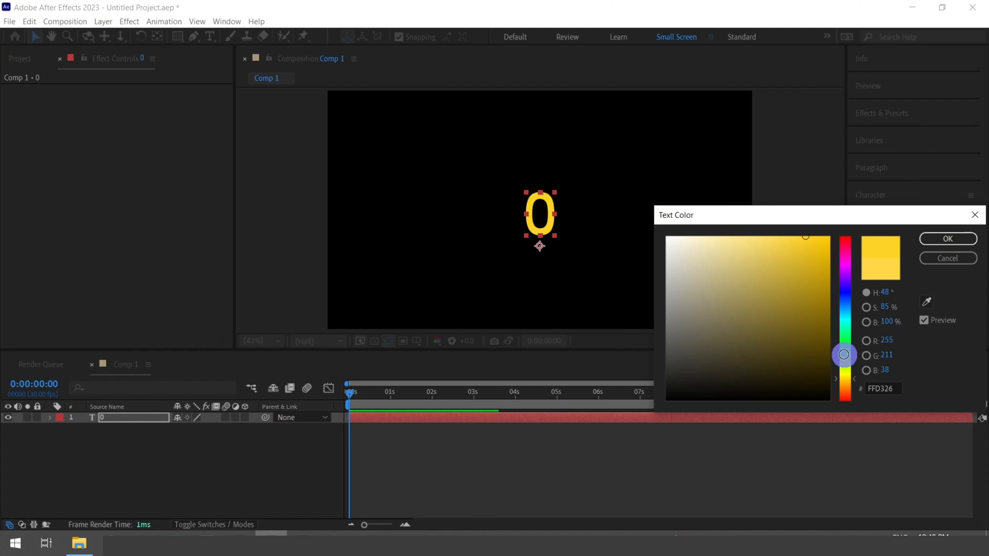
click(844, 269)
click(821, 232)
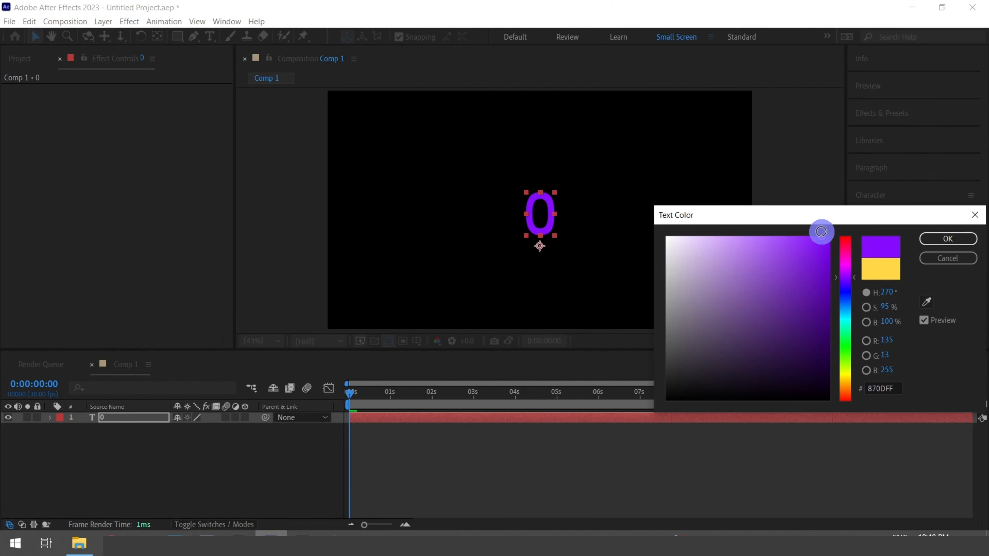
drag(838, 250, 838, 385)
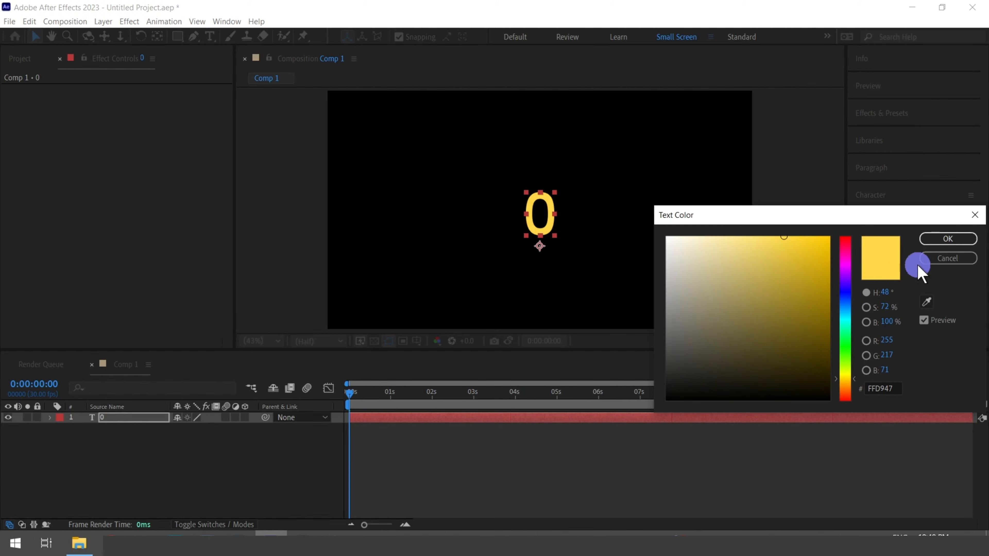
click(948, 239)
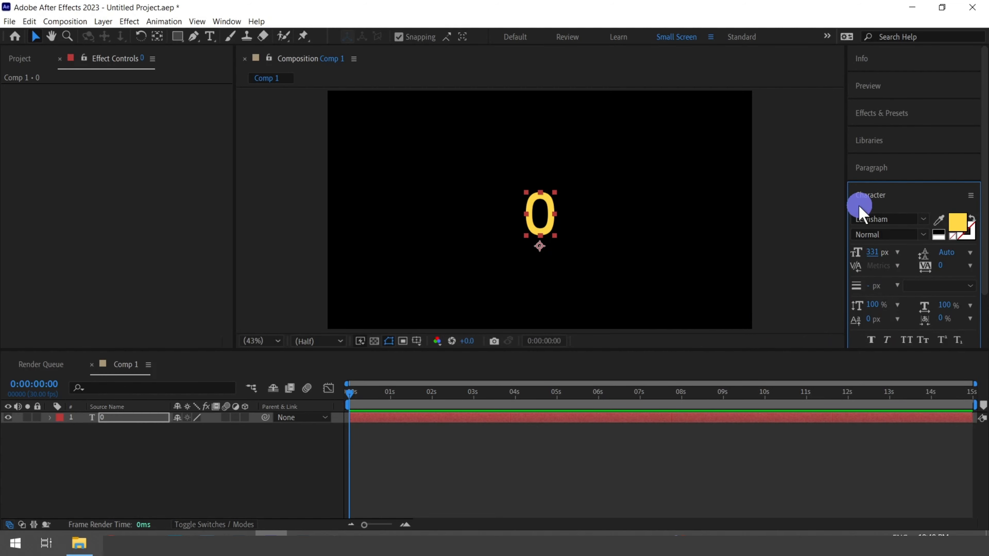
click(872, 196)
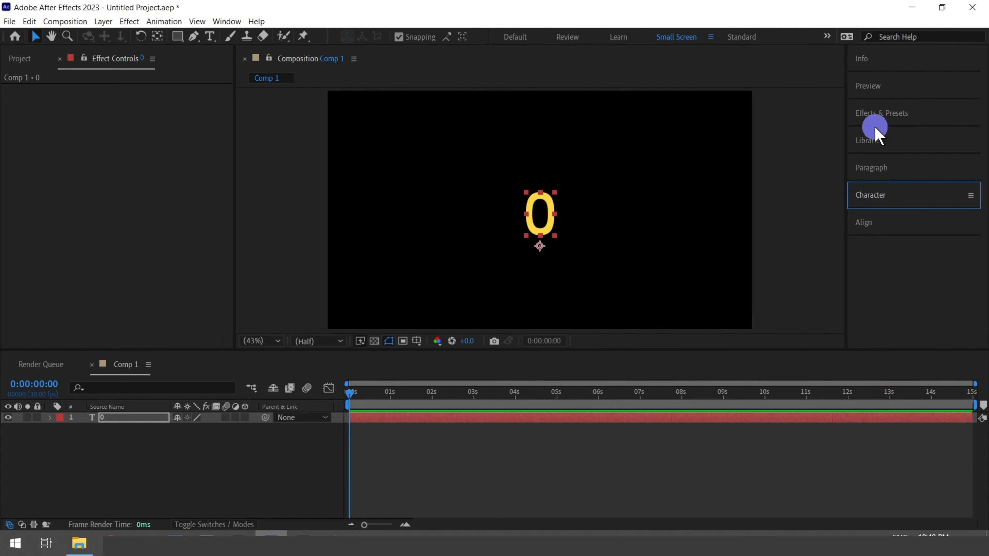
Search the effects for "slider" and apply Slider Control to the 0 text layer
click(890, 115)
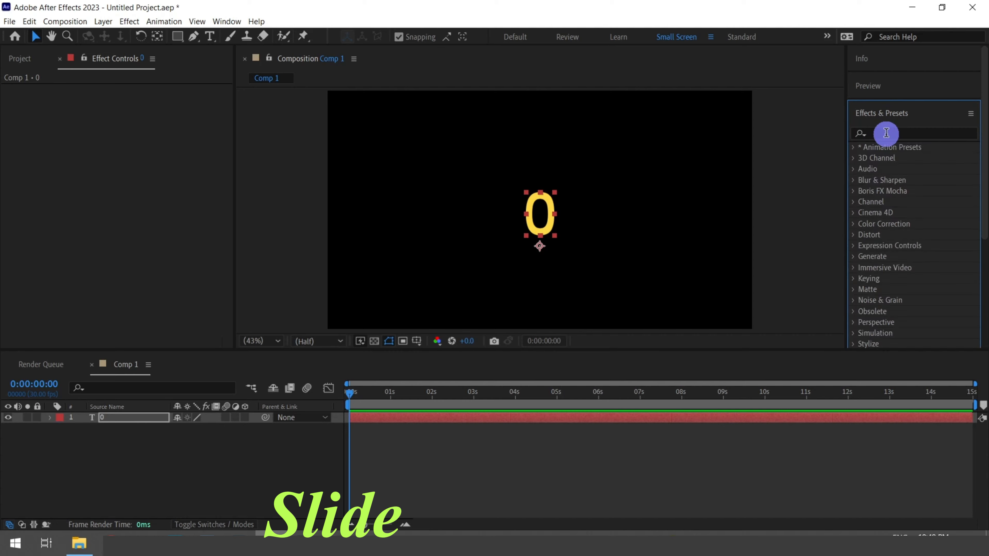
click(887, 133)
text(sl)
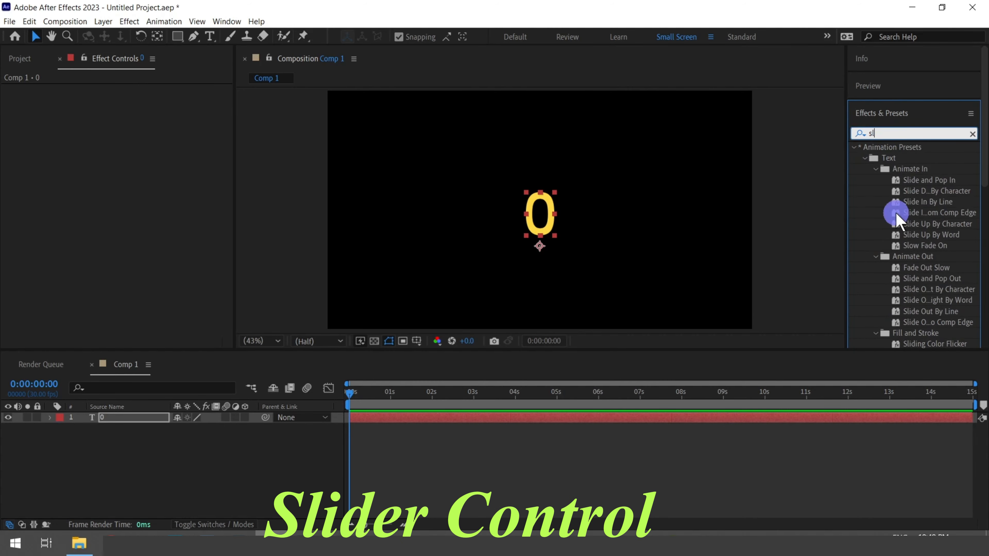
text(ider)
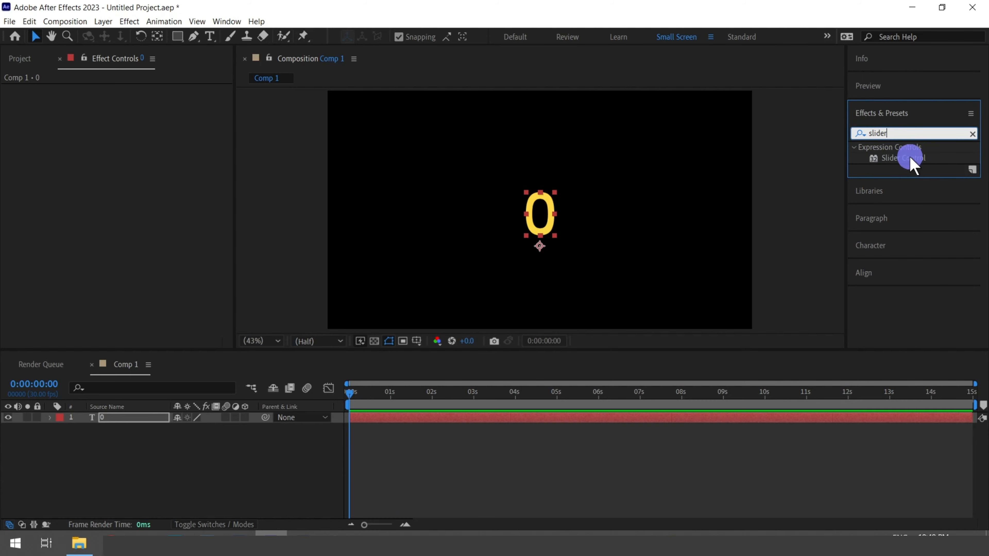
drag(912, 158, 491, 420)
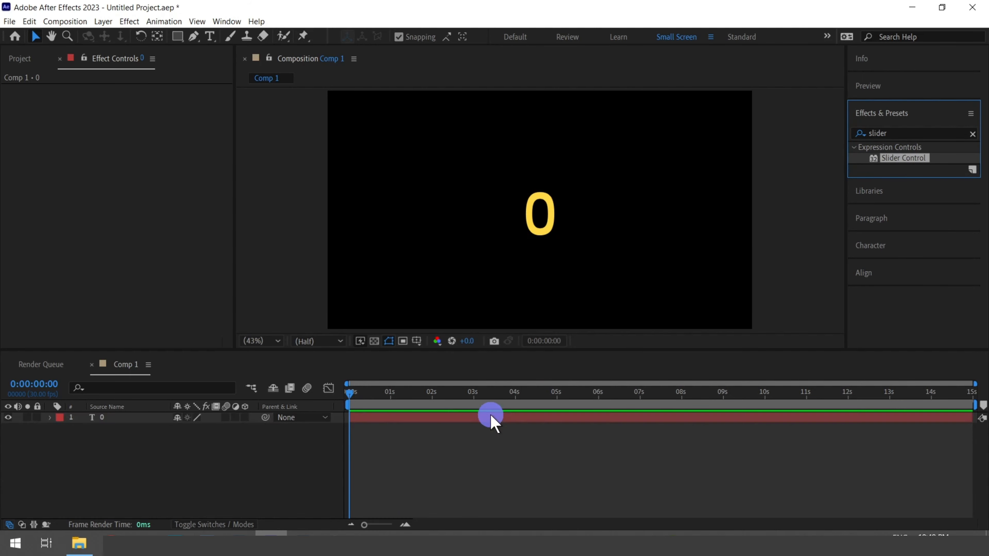
Expand the layer's Text and Slider Control properties and link Source Text to the Slider property with the pick whip
click(50, 418)
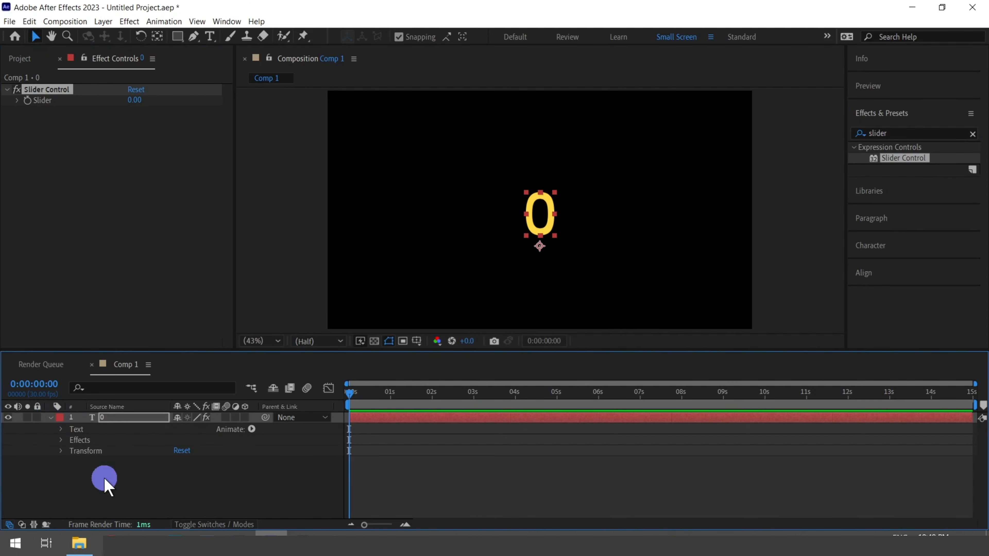
click(60, 440)
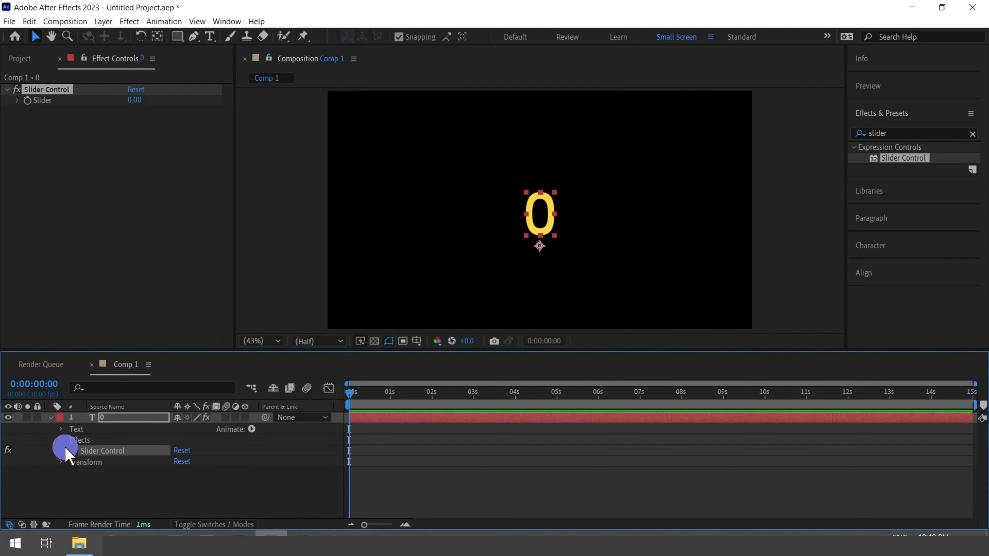
click(60, 430)
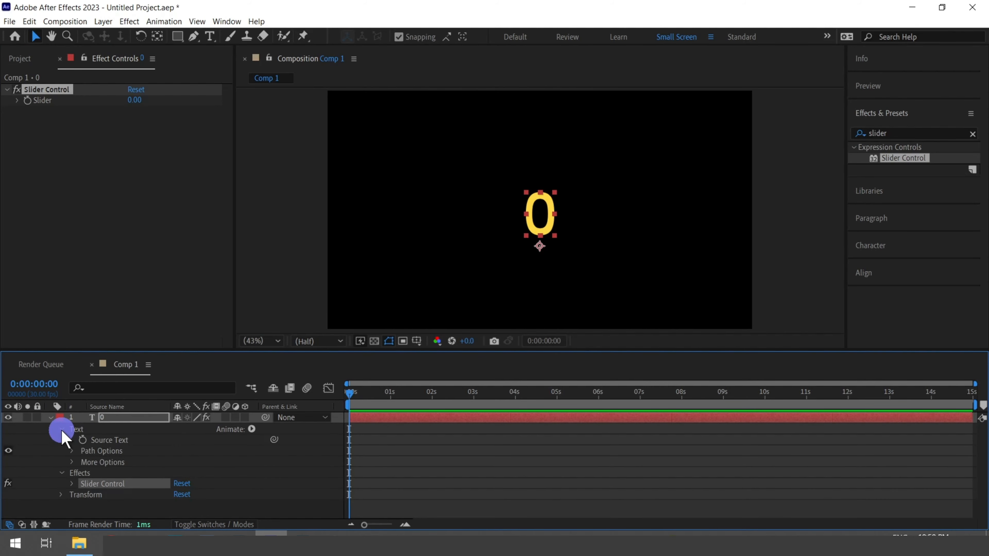
drag(596, 348, 612, 301)
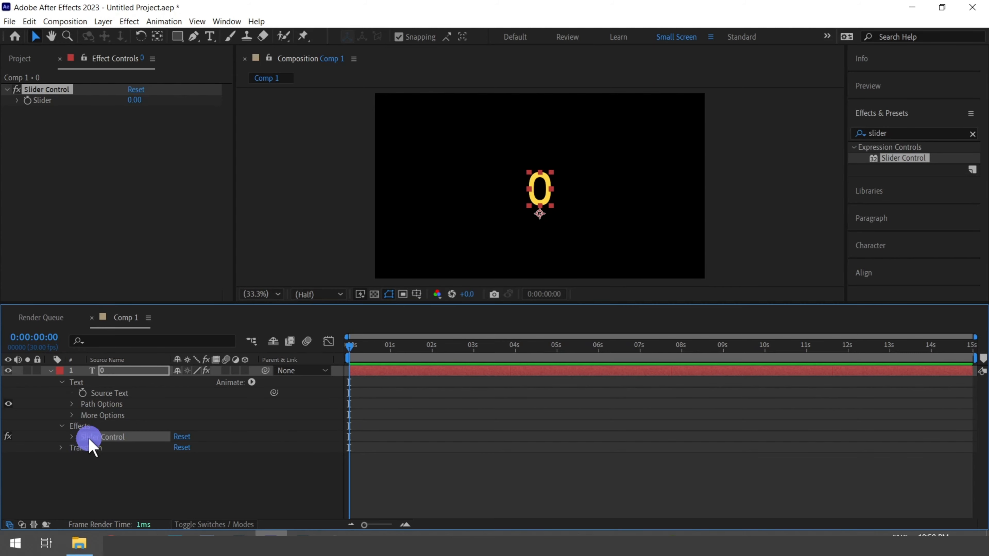
click(71, 437)
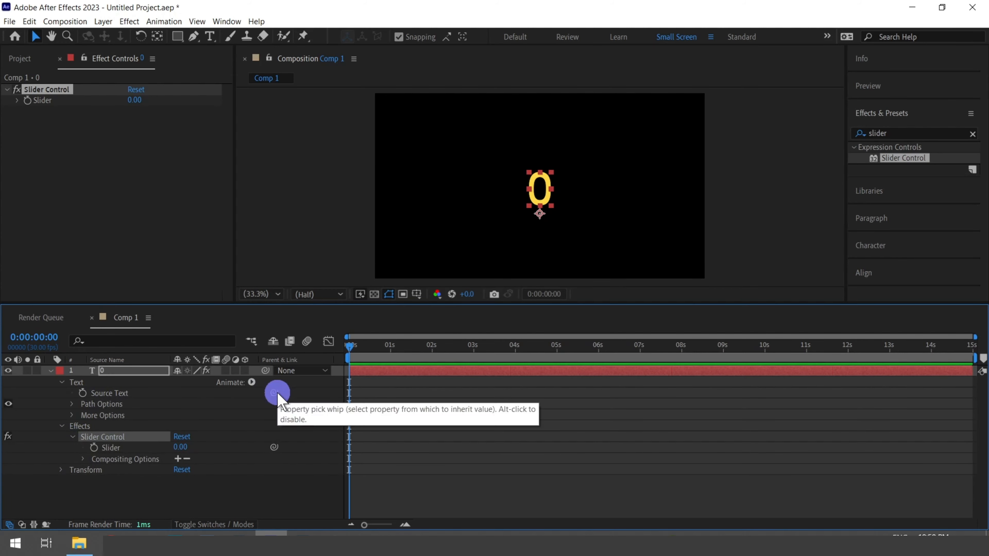
drag(274, 392, 124, 454)
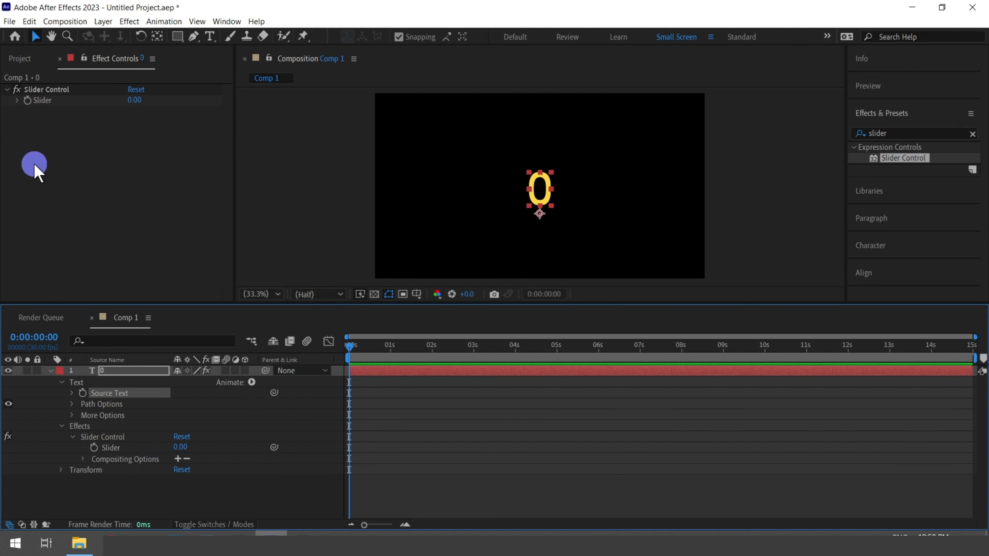
Test the link by moving the Slider Control's value and returning it to 0
click(18, 100)
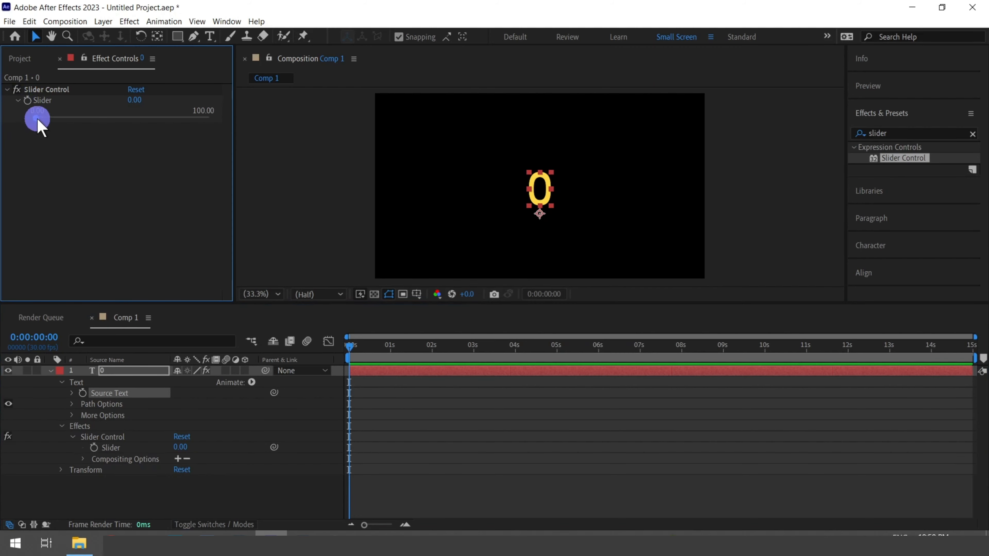
drag(38, 122, 27, 117)
click(85, 176)
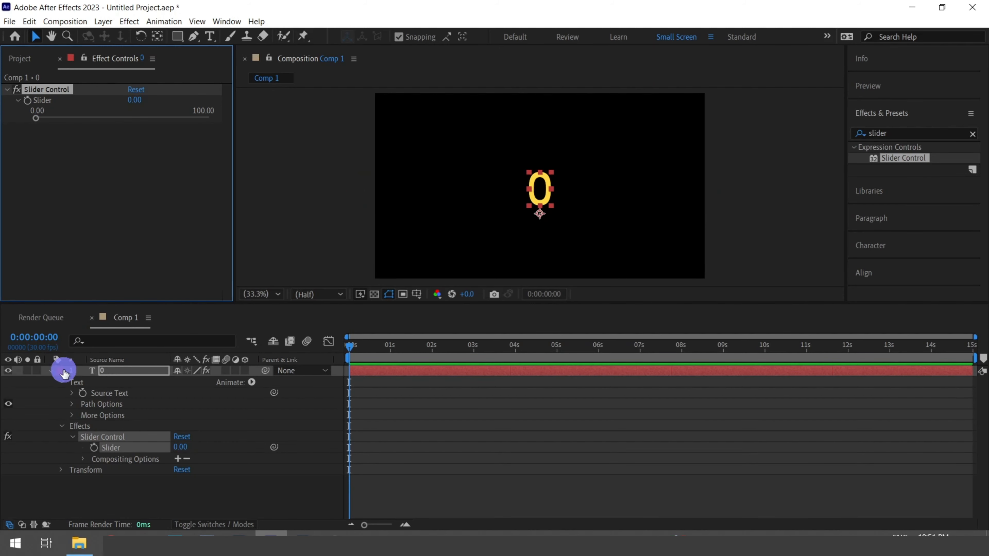
Append .value.toFixed(0) to the Source Text expression and test it with the slider, ending at 0
click(71, 394)
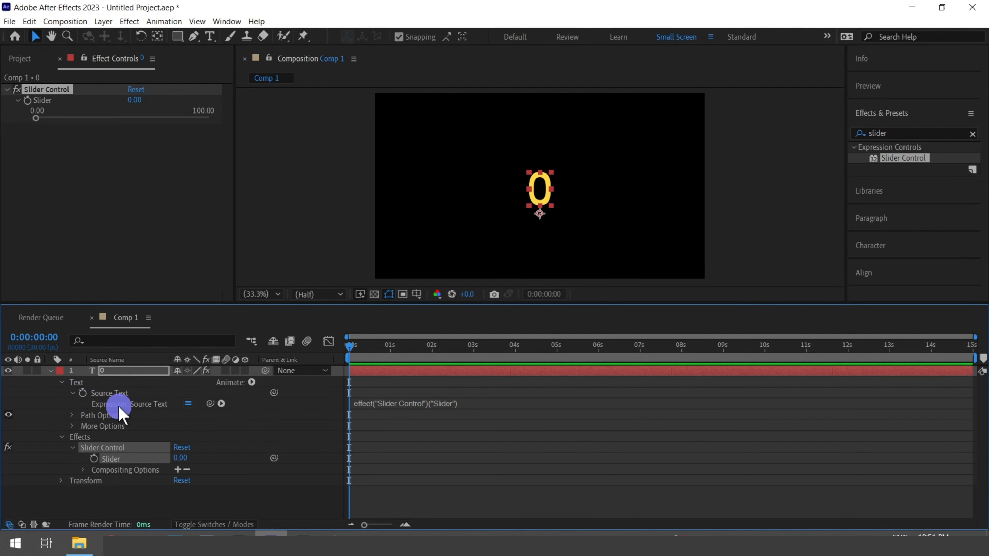
click(432, 405)
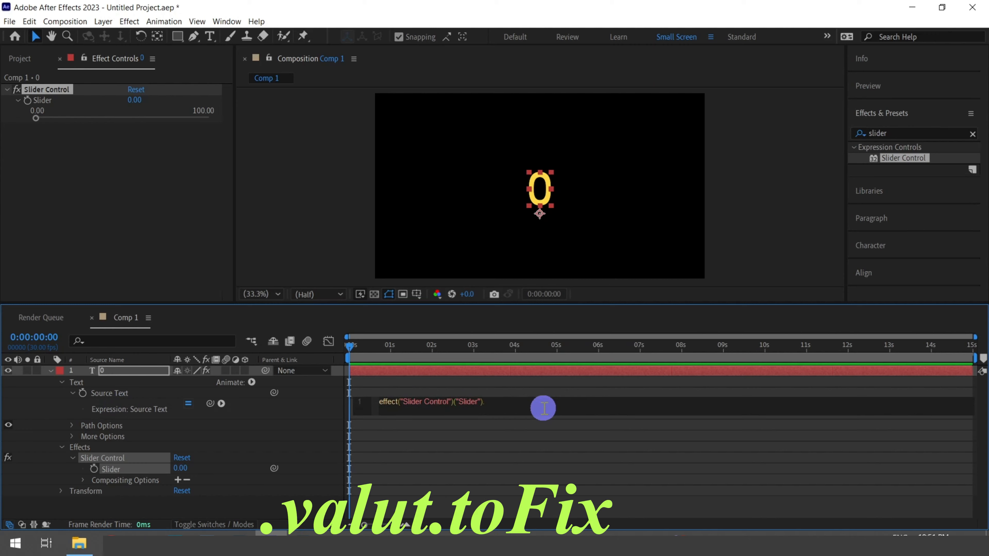
text(.val)
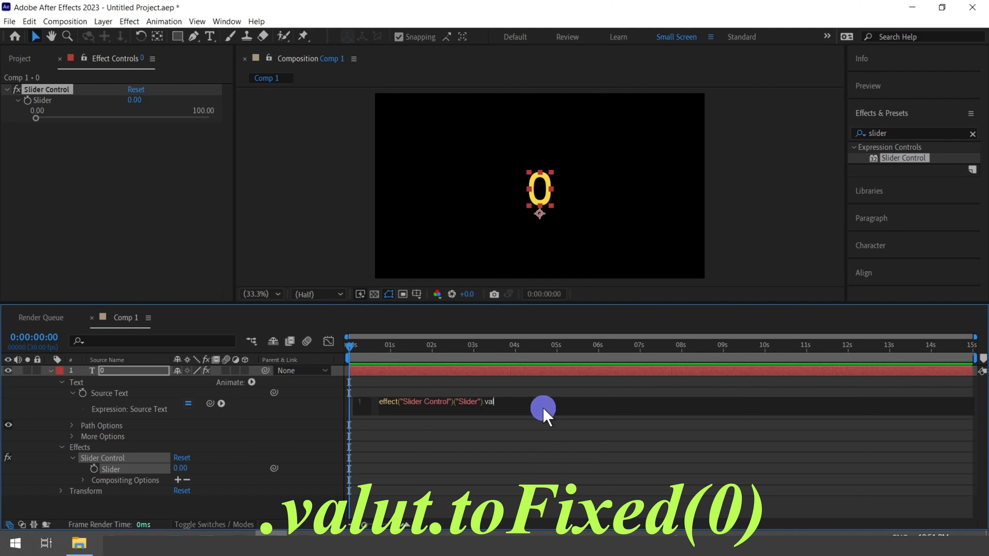
text(u)
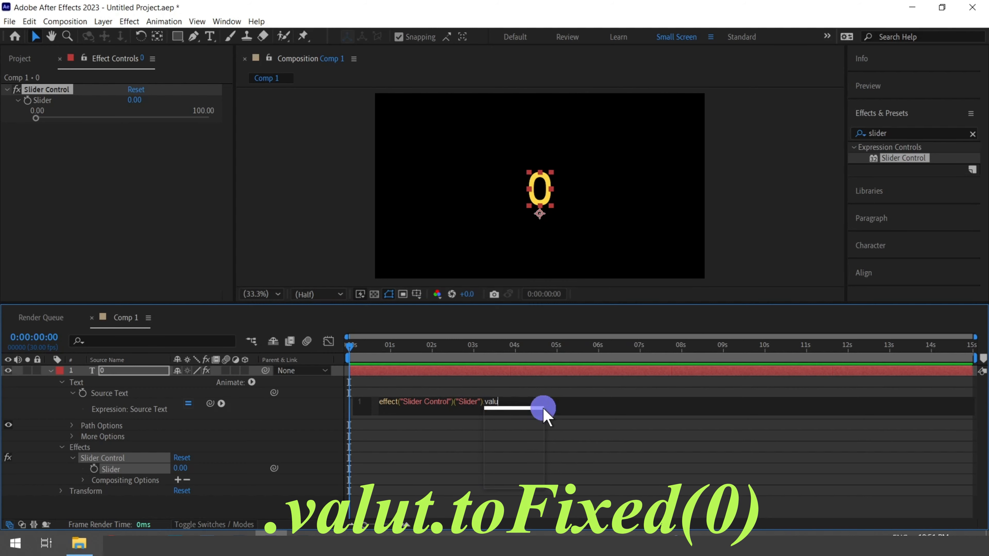
text(e)
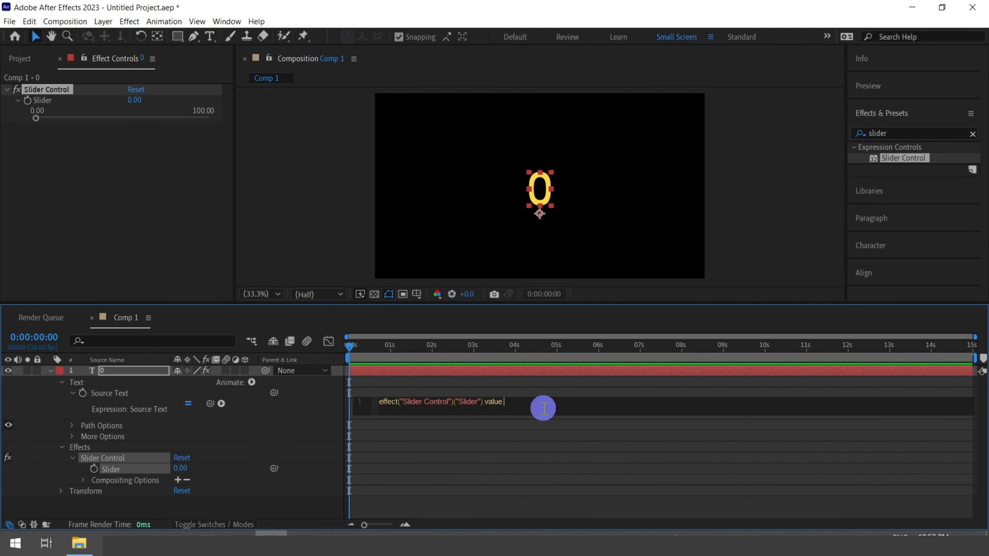
text(.to)
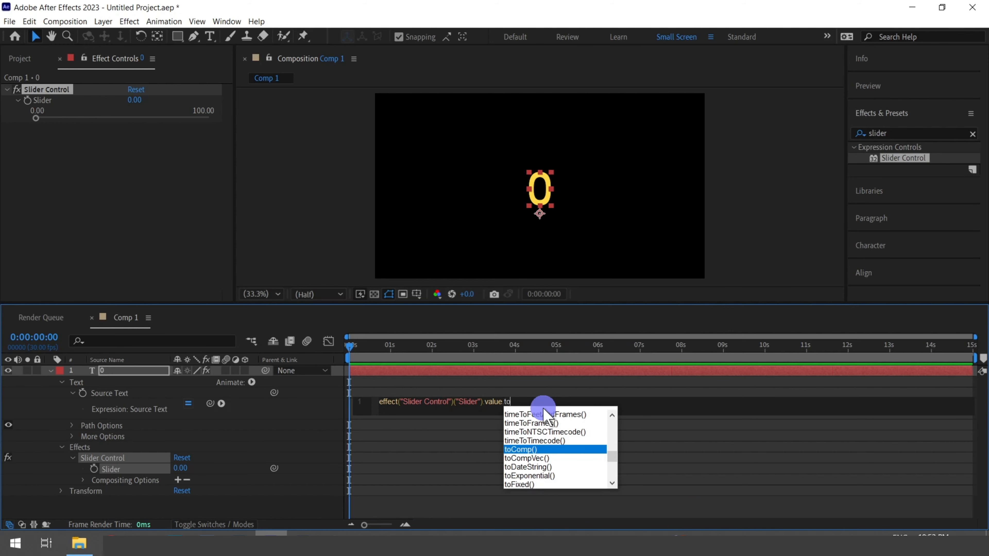
text(Fi)
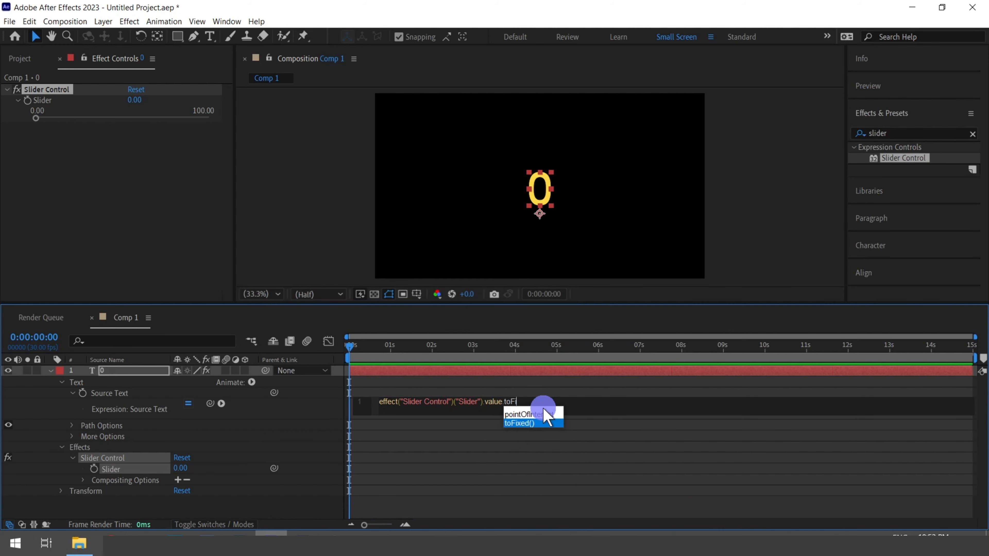
text(xed(0)
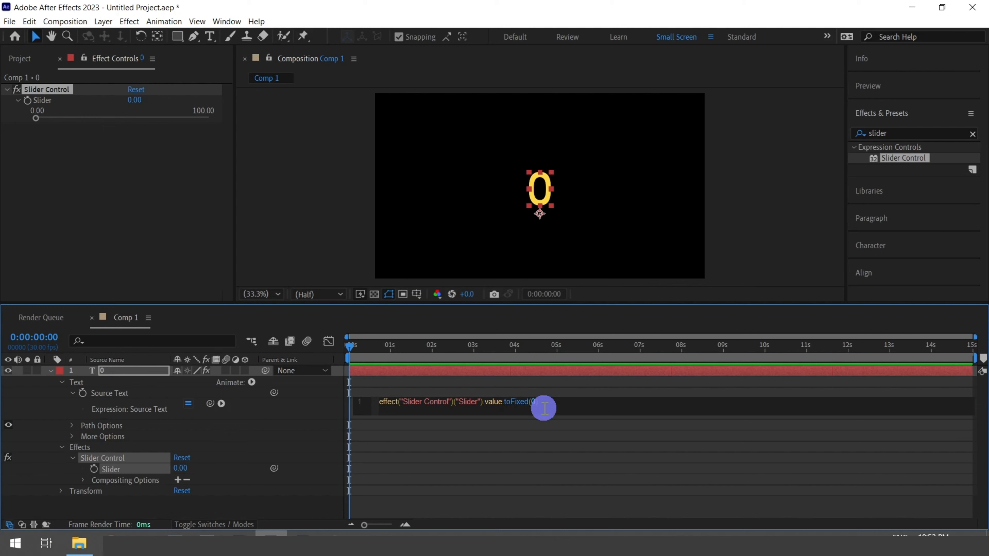
click(483, 428)
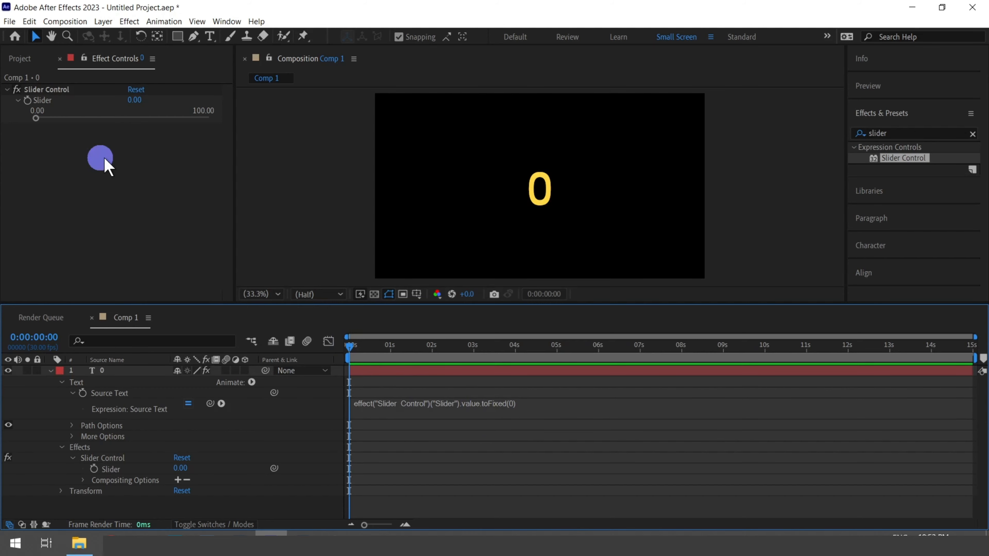
mouse_move(43, 127)
mouse_down()
mouse_move(122, 122)
mouse_move(42, 142)
mouse_move(61, 125)
mouse_move(35, 121)
mouse_up()
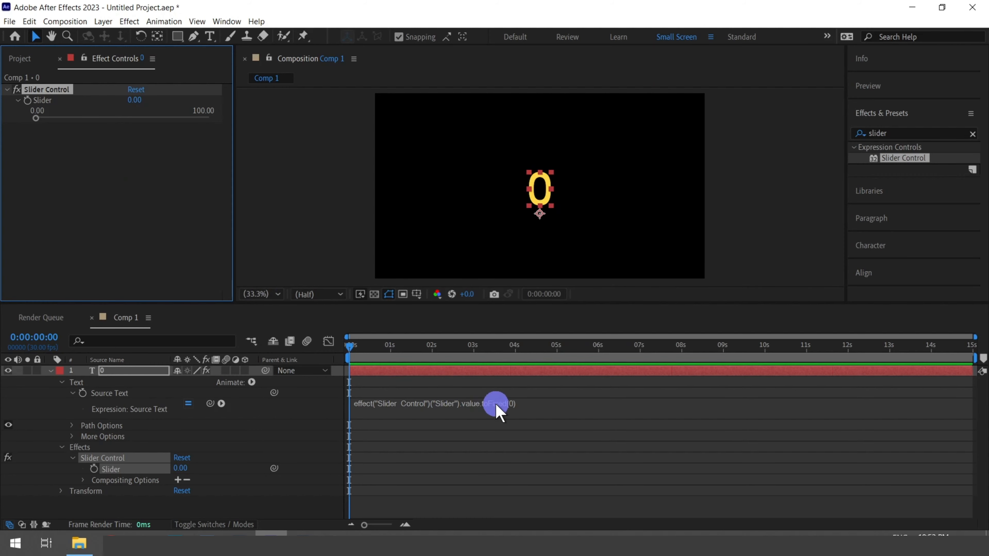
Change the toFixed argument in the Source Text expression to 1
click(506, 407)
click(568, 402)
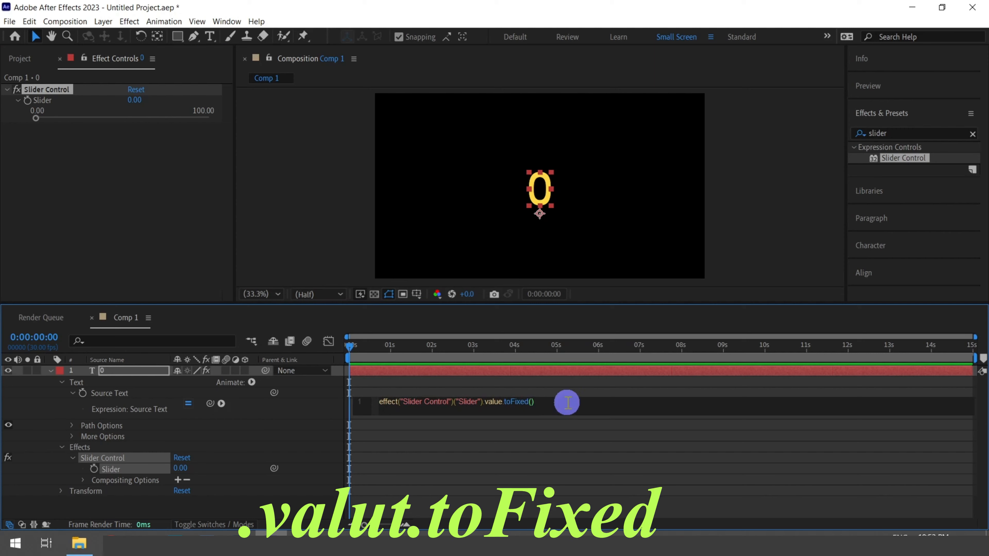
key(BackSpace)
text(1)
click(532, 429)
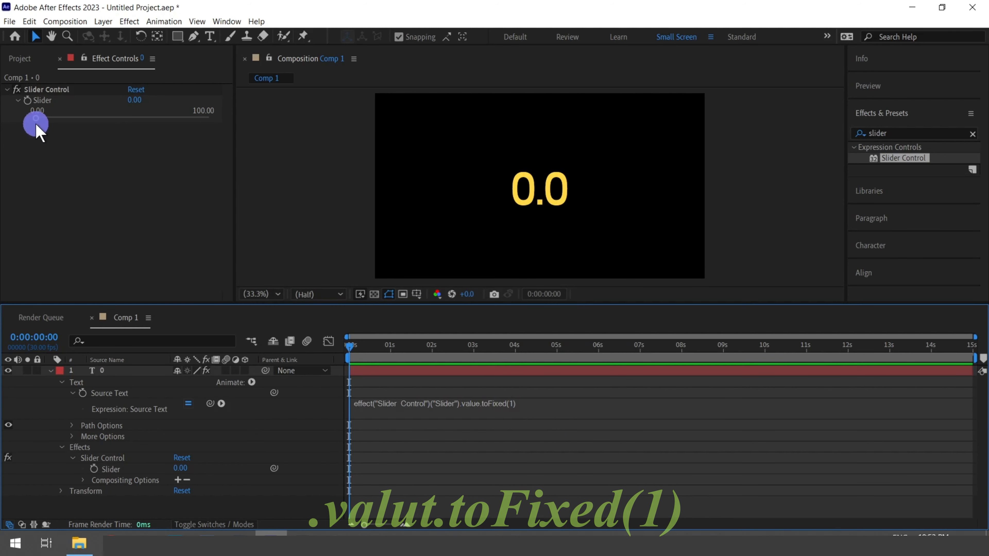
Change the toFixed argument in the Source Text expression to 2 and test the decimals with the Slider Control
mouse_move(36, 118)
mouse_down()
mouse_move(68, 125)
mouse_move(22, 128)
mouse_up()
click(455, 407)
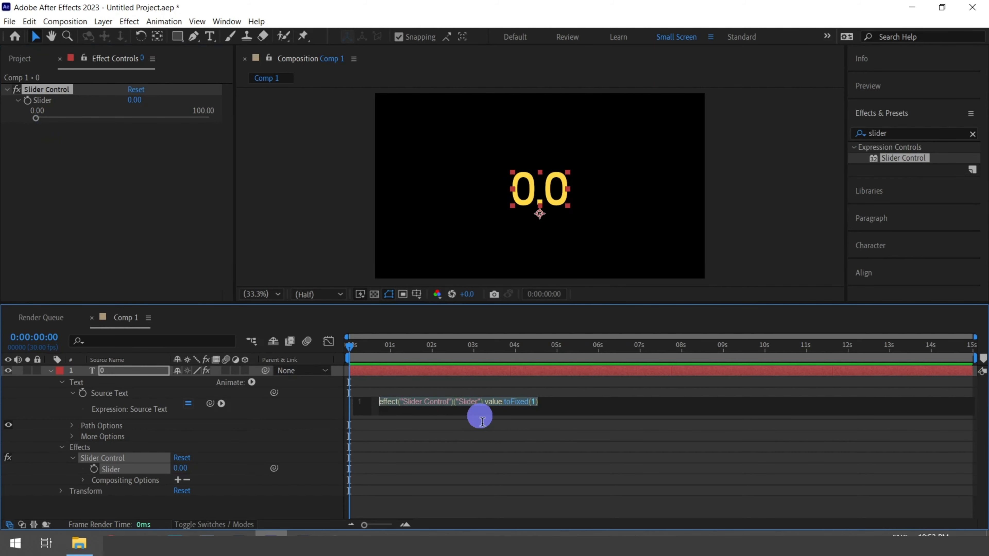
click(535, 403)
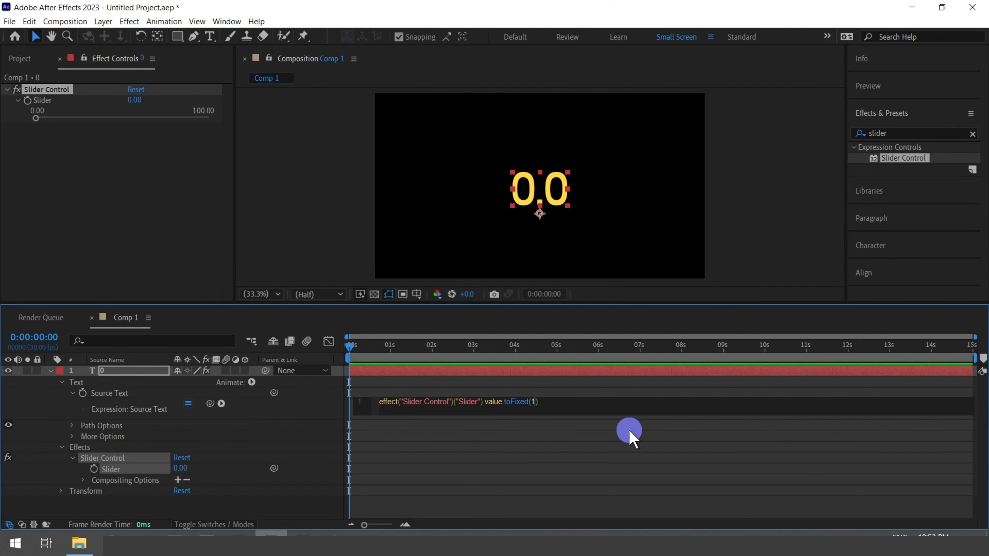
key(BackSpace)
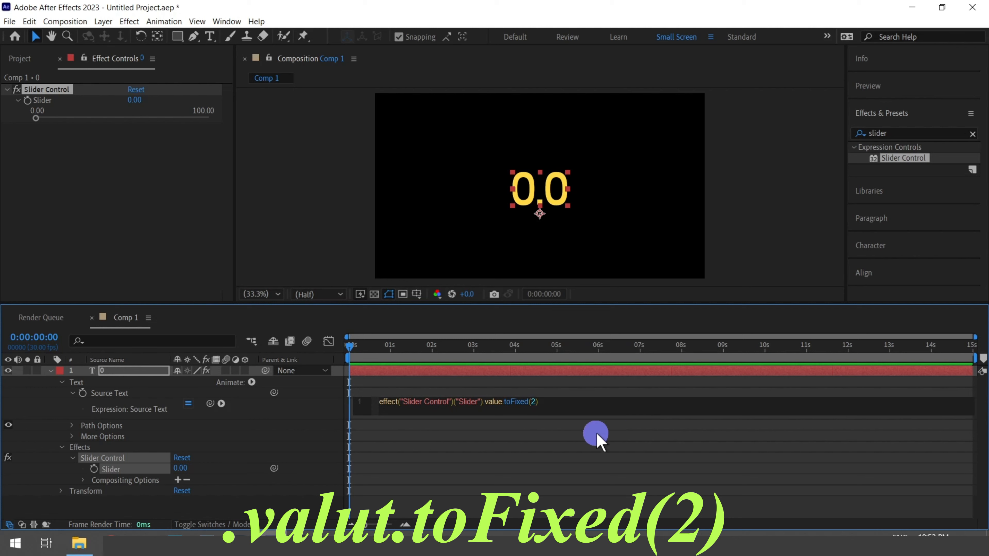
click(553, 429)
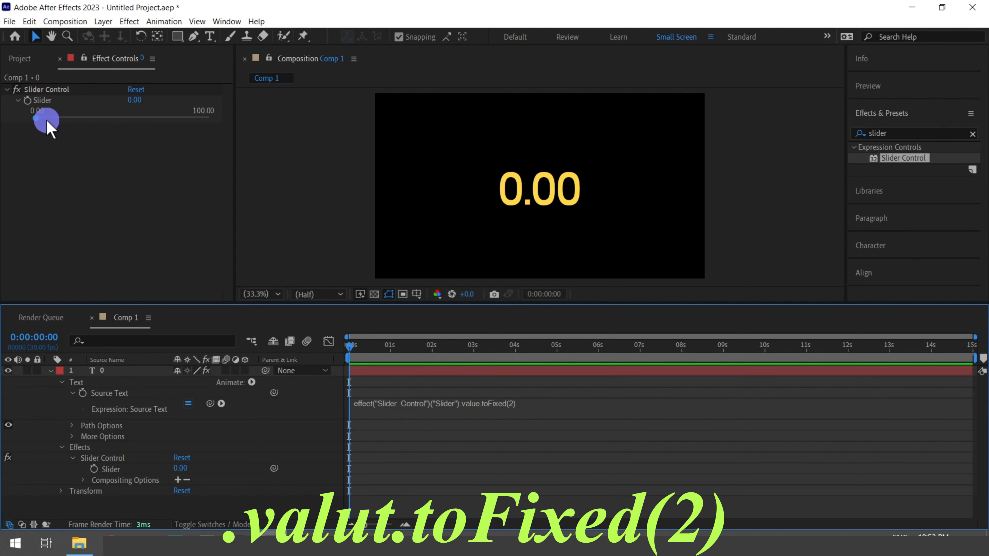
mouse_move(37, 119)
mouse_down()
mouse_move(74, 126)
mouse_move(36, 126)
mouse_up()
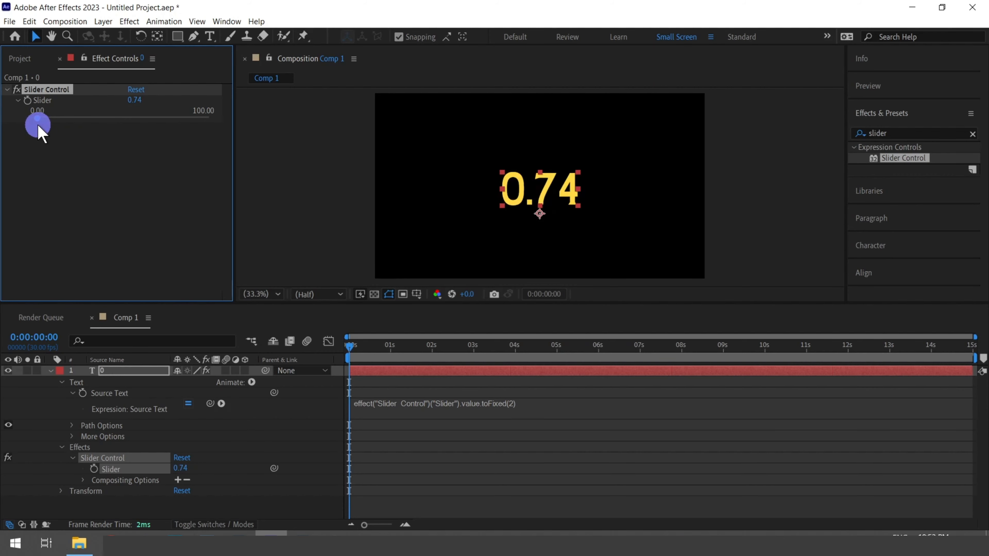
Set the toFixed argument in the Source Text expression to 0 and return the slider to 0
click(499, 403)
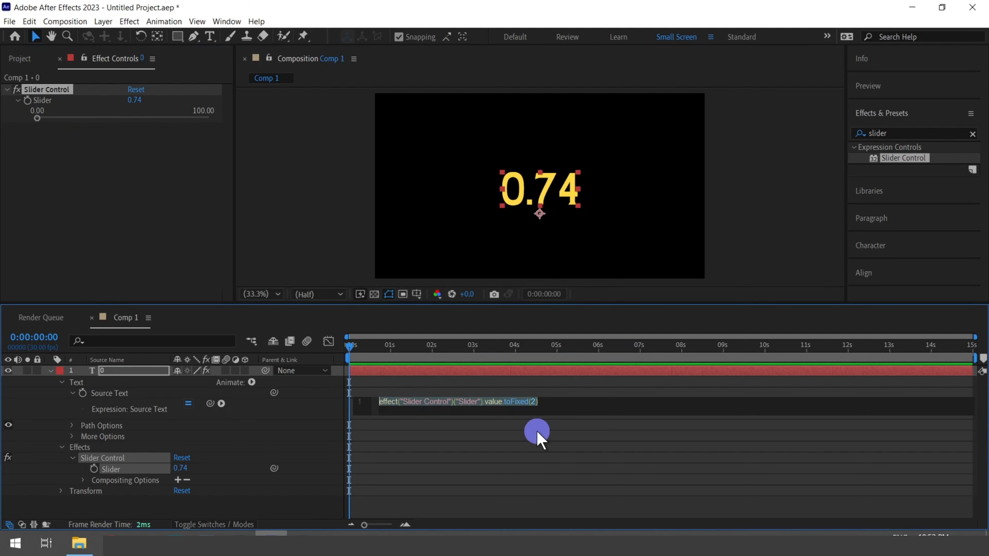
click(537, 407)
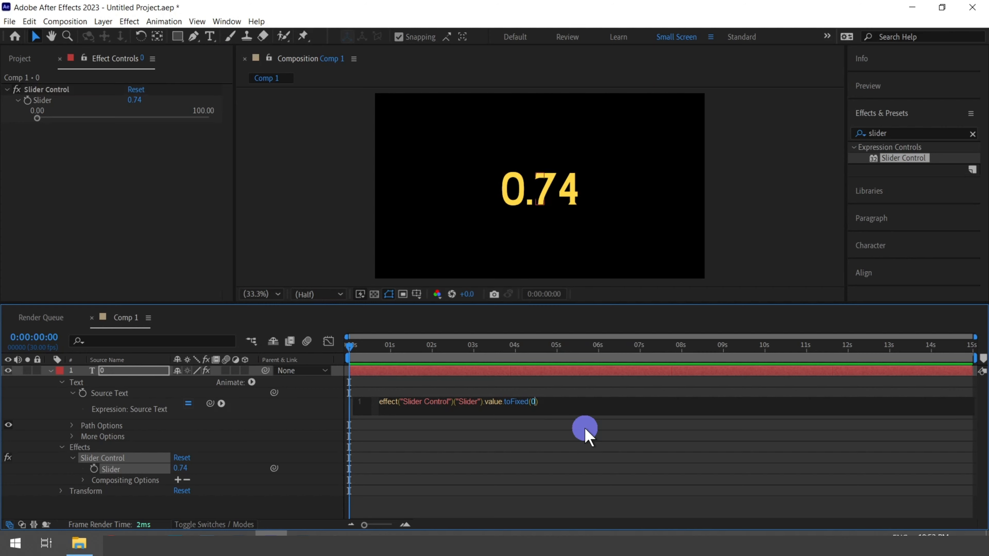
click(460, 351)
mouse_move(37, 119)
mouse_down()
mouse_move(132, 131)
mouse_move(224, 117)
mouse_move(6, 166)
mouse_move(41, 128)
mouse_move(31, 115)
mouse_move(24, 122)
mouse_up()
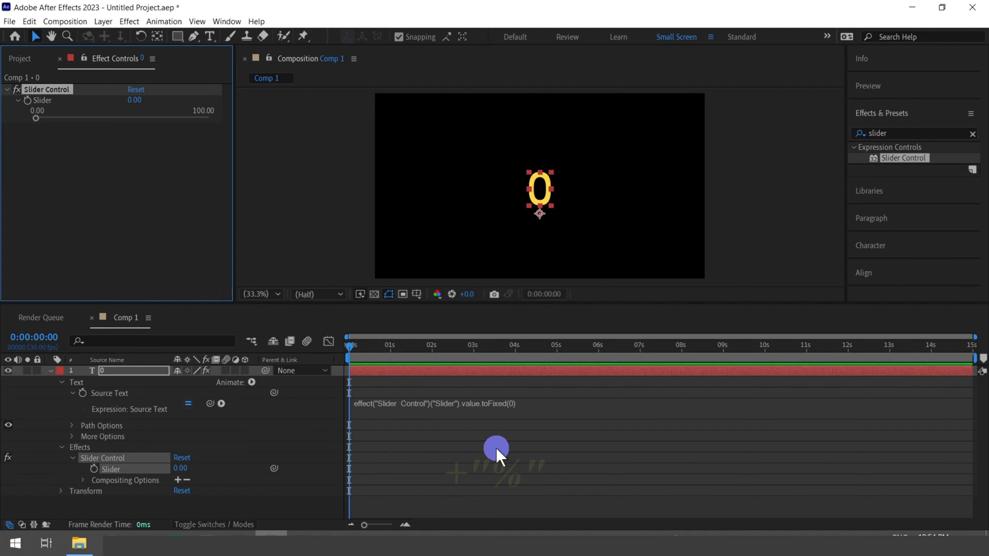
Append +"%" to the Source Text expression and test the counter by raising the slider to about 12
click(515, 405)
click(538, 406)
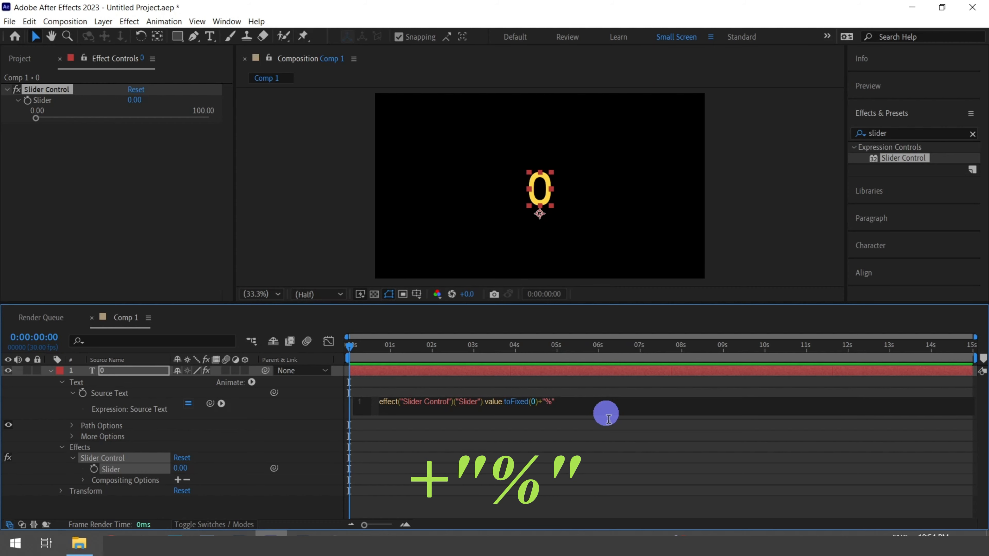
click(539, 429)
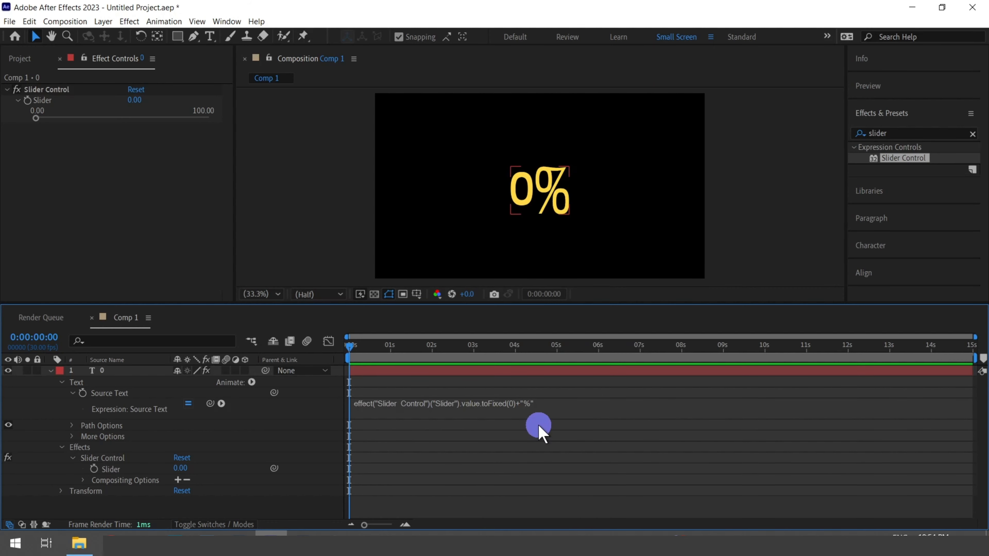
drag(35, 118, 58, 119)
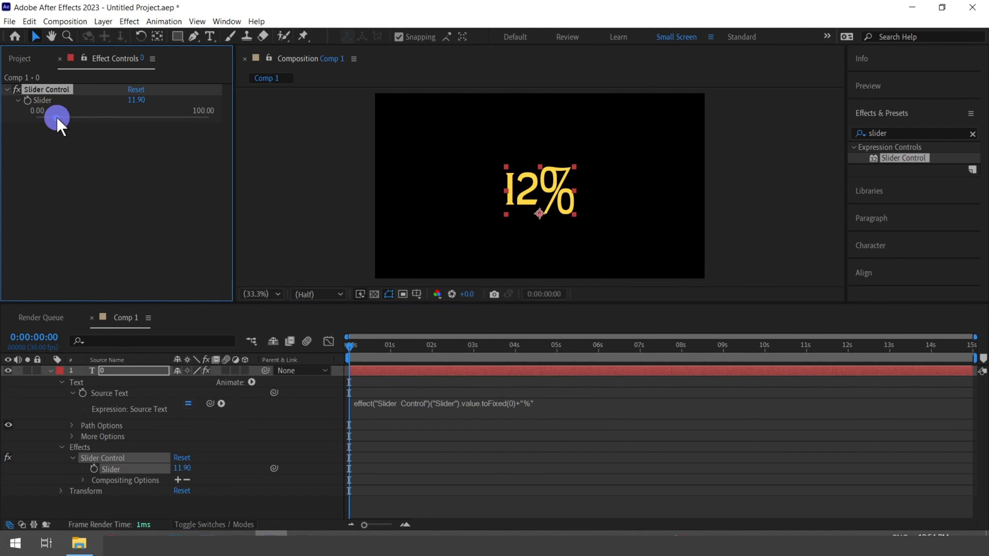
Change the counter text's font to Tw Cen MT Condensed Extra Bold and test it with the slider, ending at about 9.67
click(874, 114)
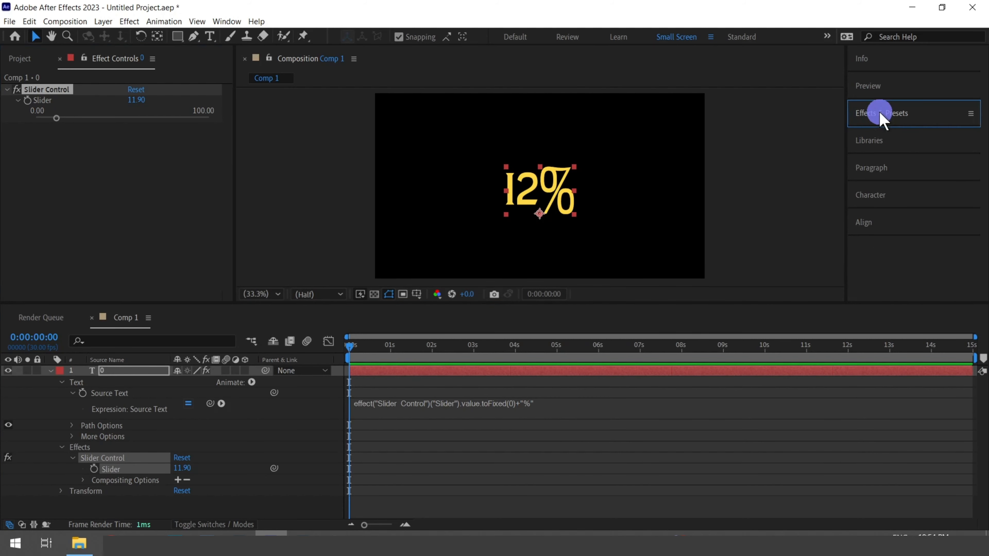
click(872, 195)
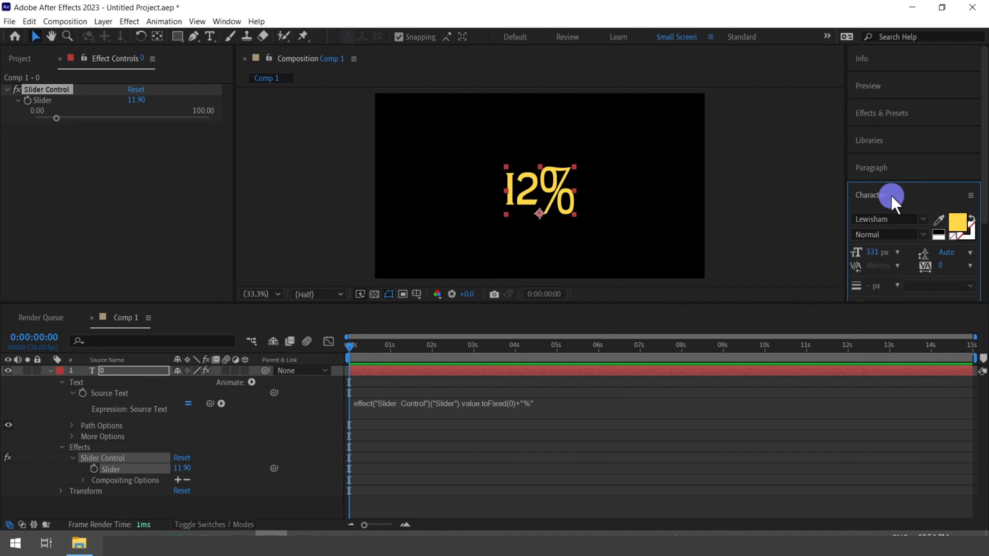
click(922, 219)
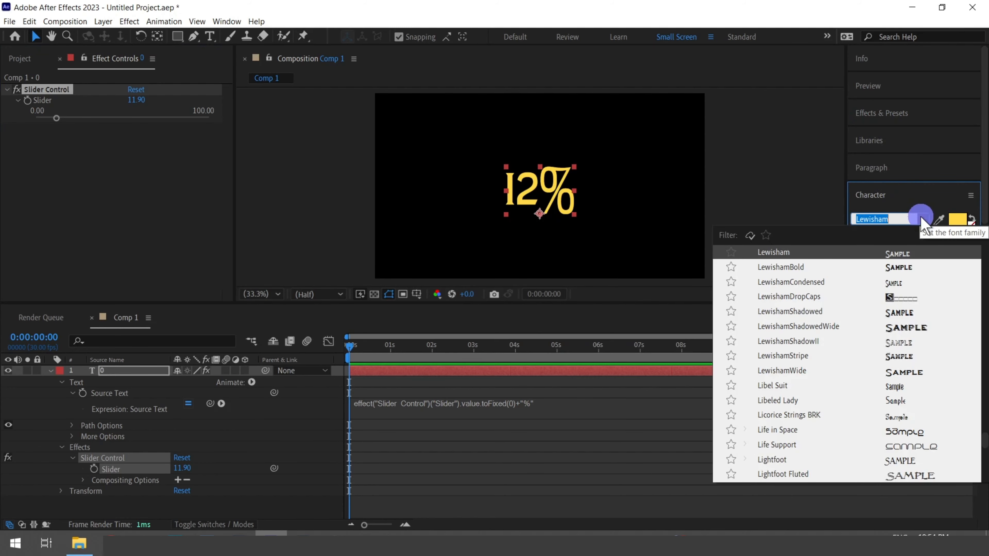
scroll(919, 390, down, 20)
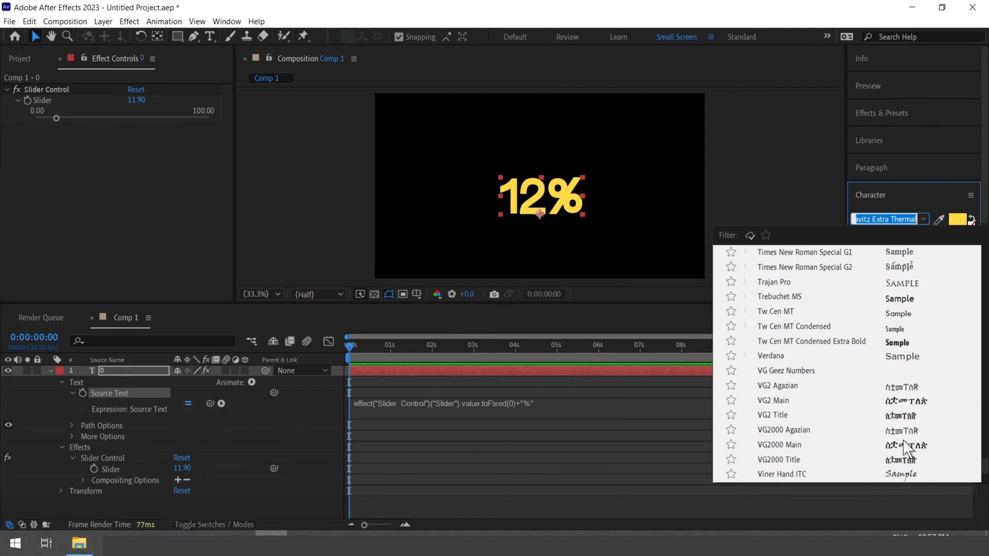
click(889, 342)
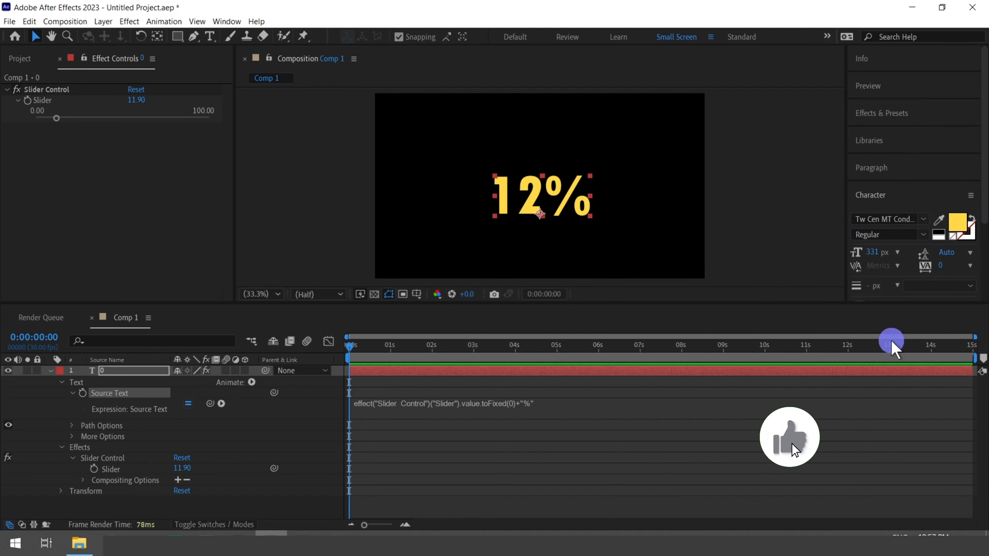
drag(34, 118, 55, 137)
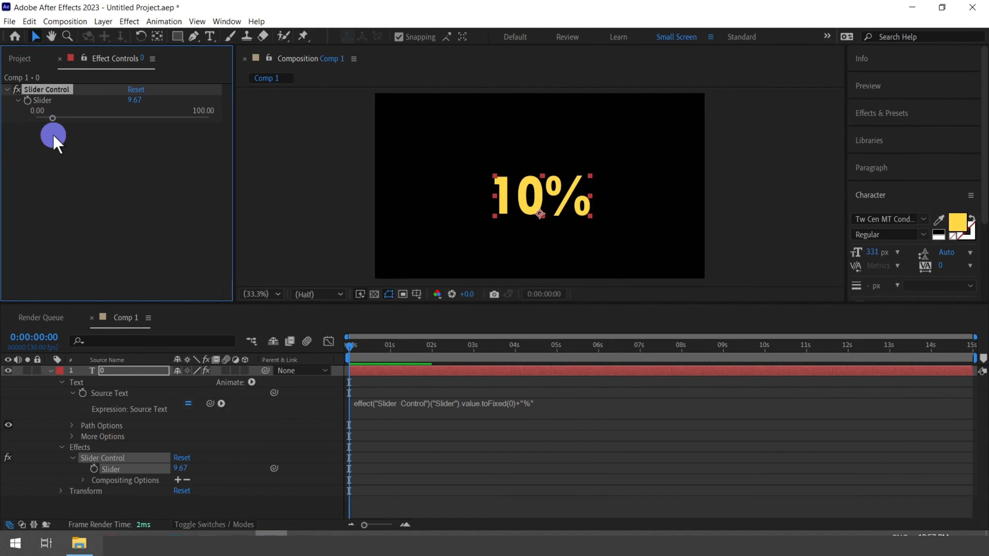
Center the text layer horizontally and vertically in the composition
click(339, 352)
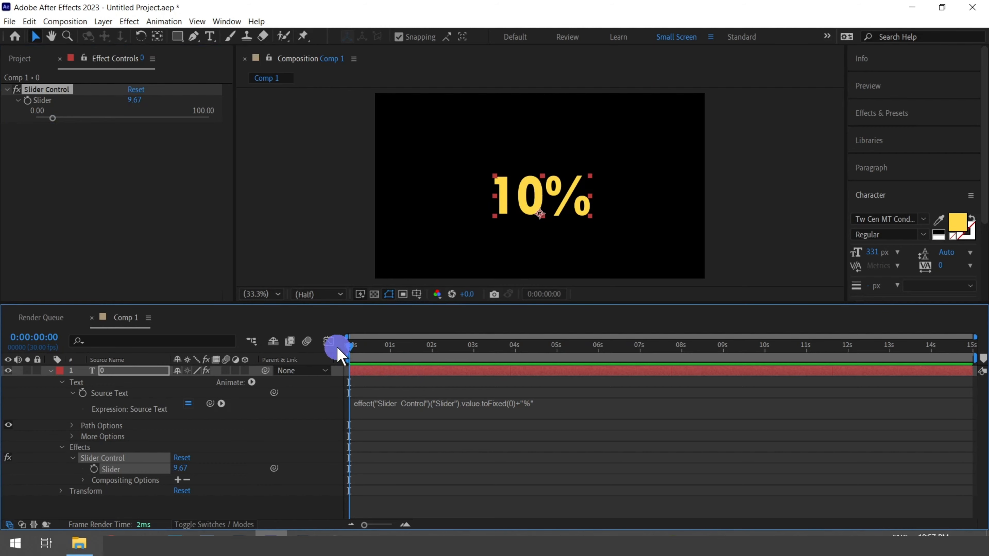
click(877, 196)
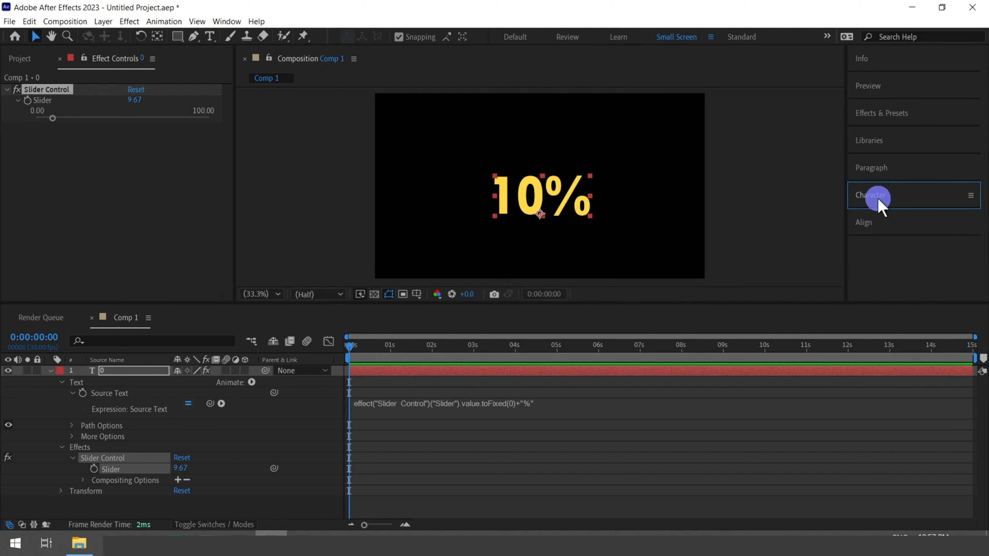
click(872, 224)
click(905, 259)
click(951, 260)
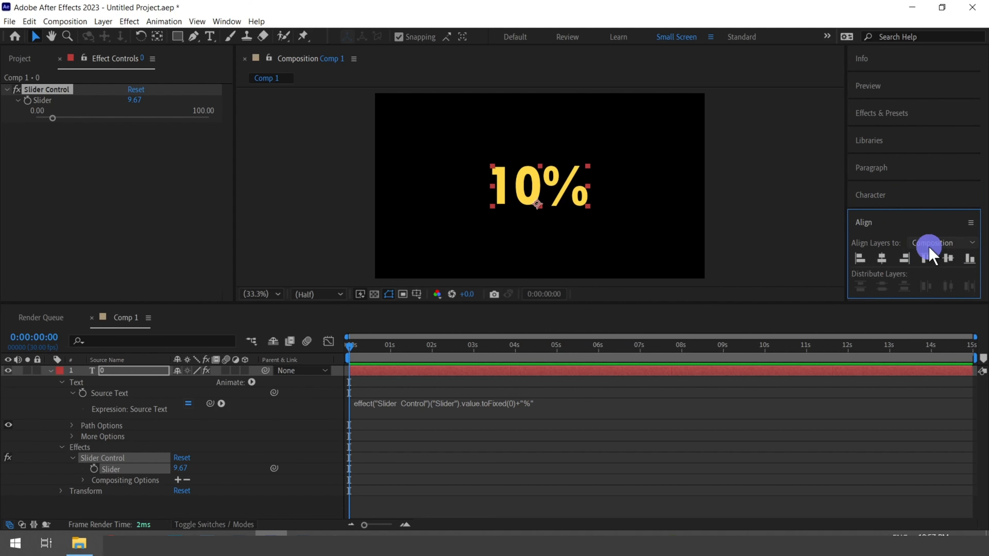
click(348, 352)
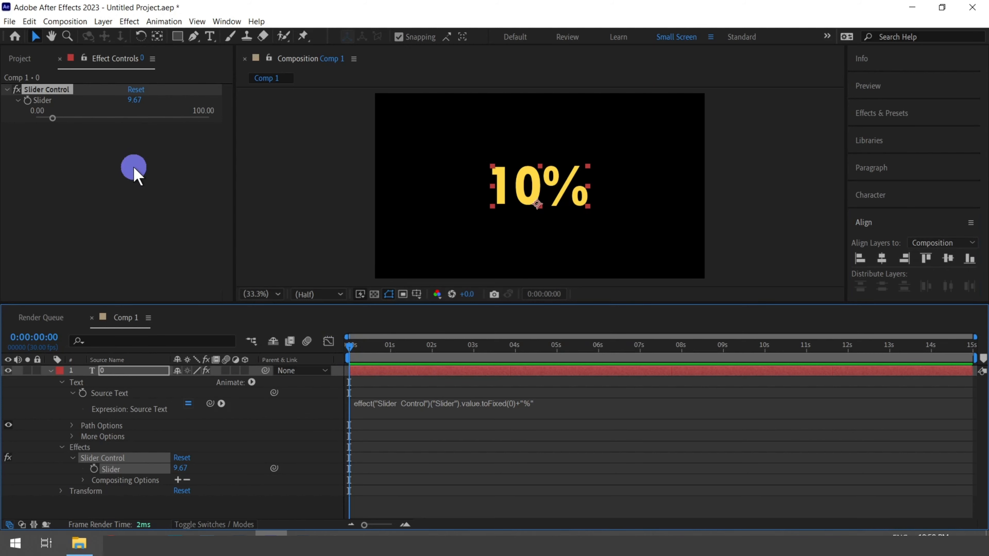
Reset the slider to 0 and set its first keyframe at the start of the composition
drag(52, 119, 27, 122)
click(450, 318)
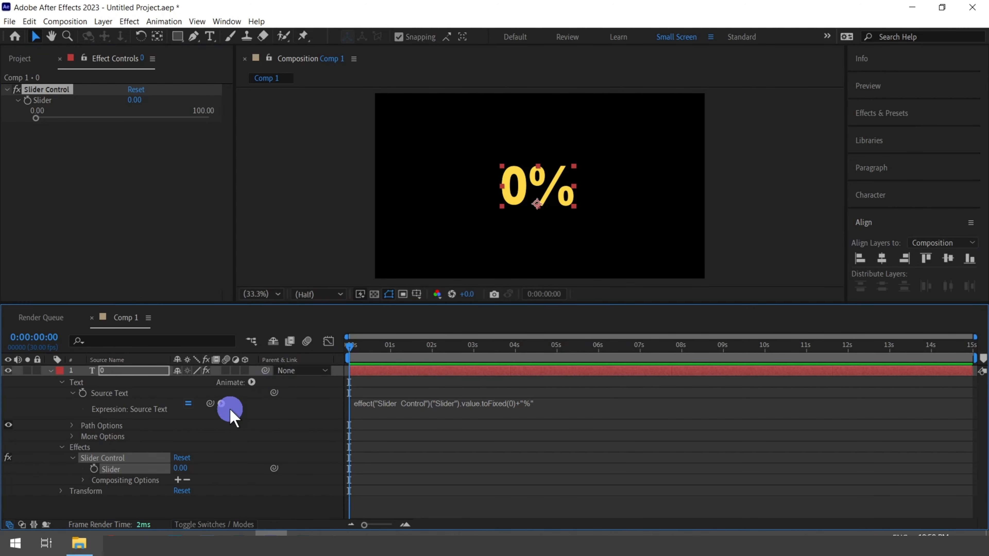
click(94, 469)
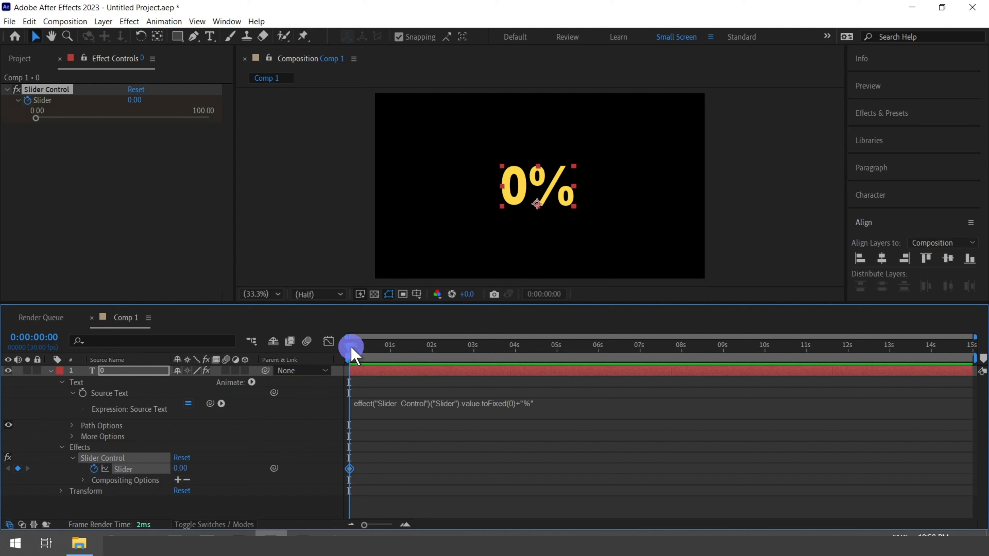
Add a Slider keyframe with the value 100 at 0:00:13:00
drag(353, 351, 557, 372)
drag(657, 375, 900, 384)
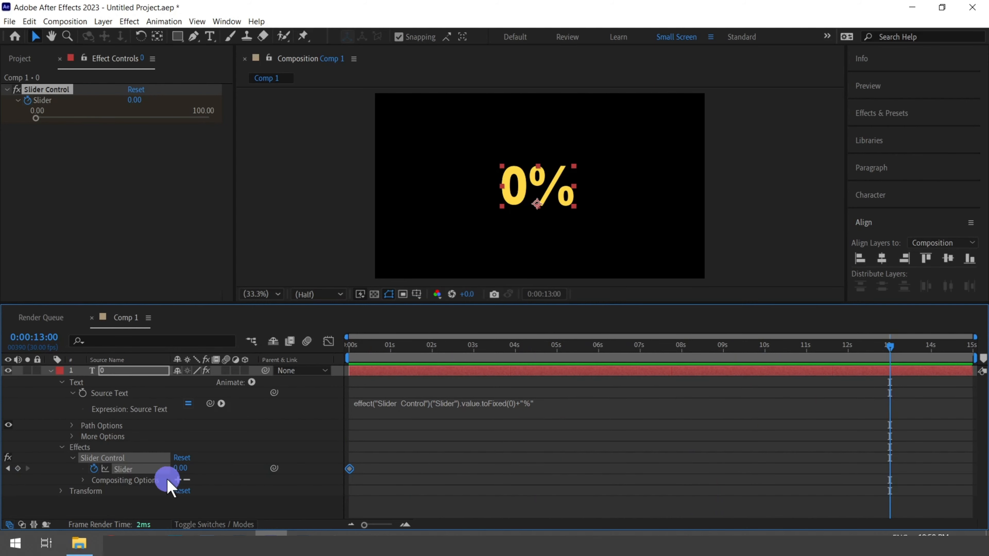
click(183, 468)
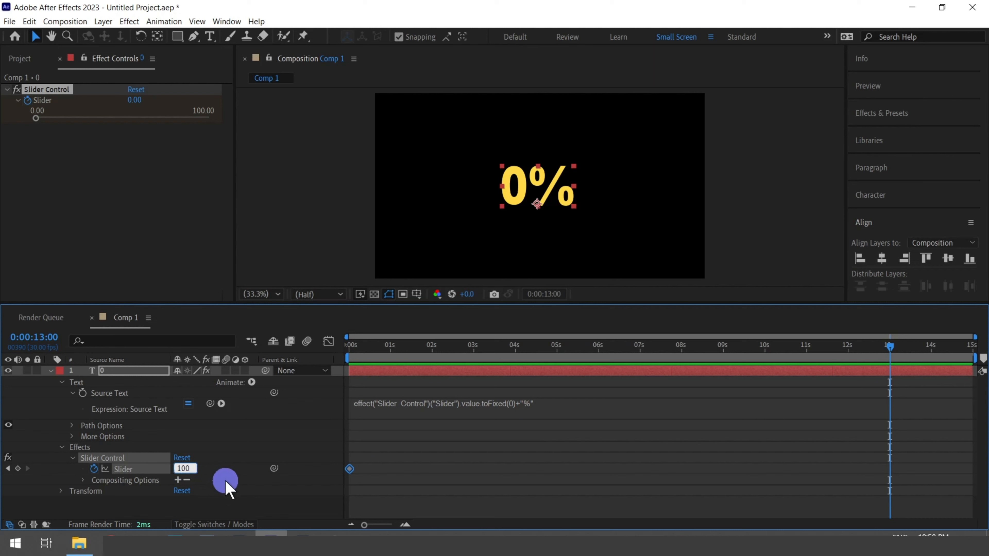
click(254, 514)
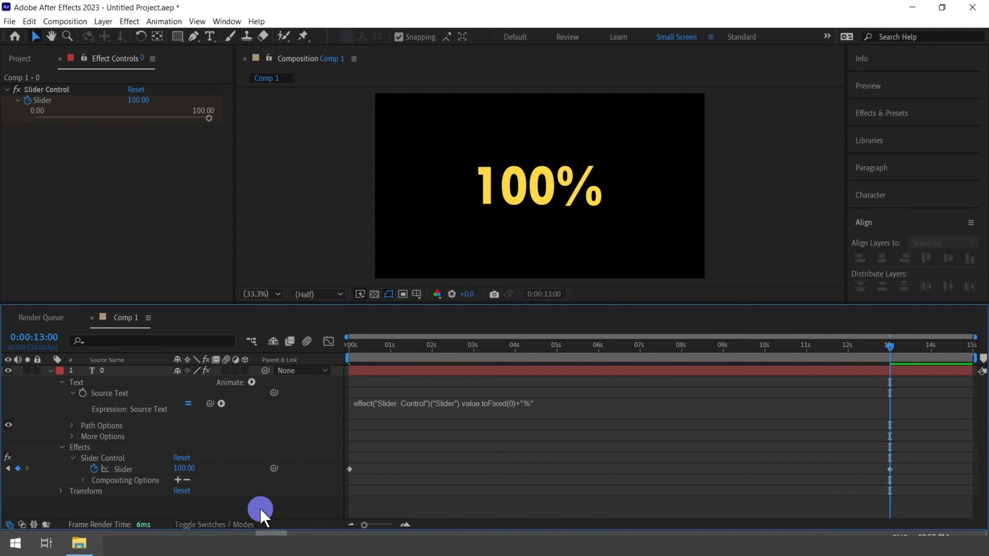
Preview the whole-number percentage counter from the start of the composition to about 13 seconds
drag(889, 350, 347, 404)
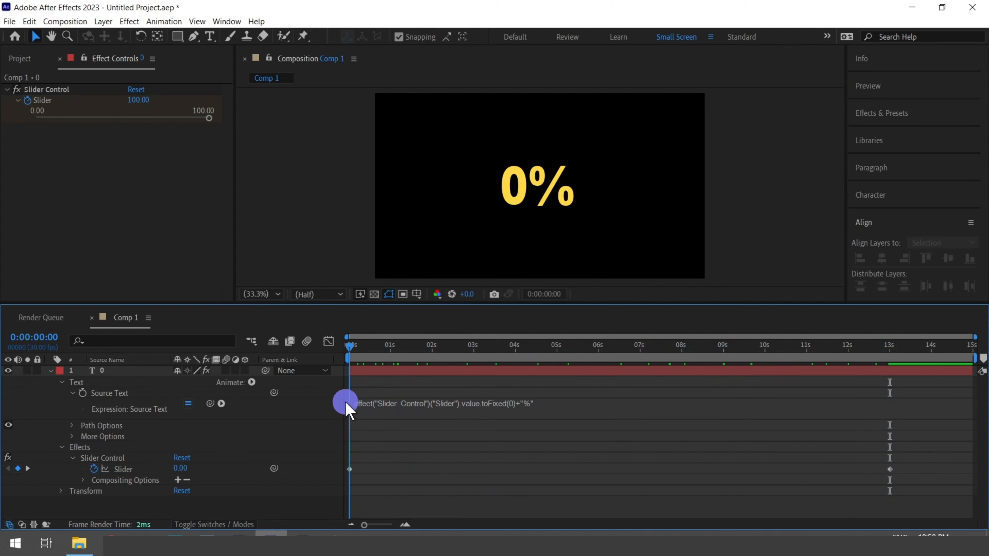
key(space)
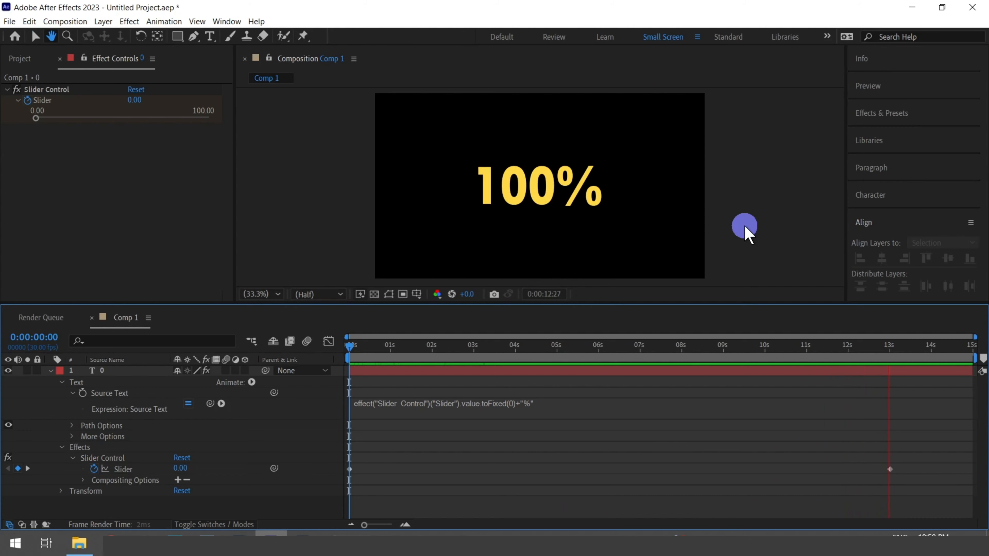
key(space)
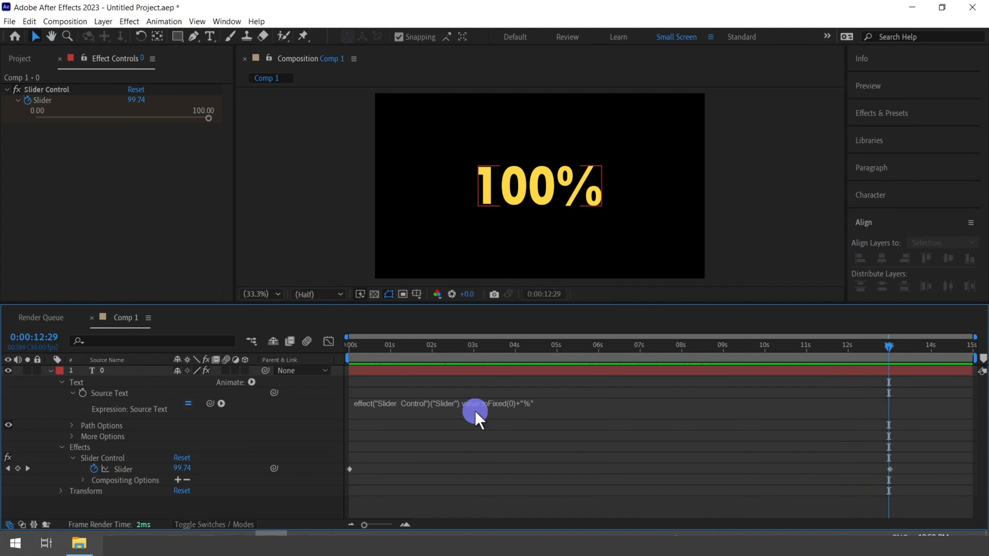
Change the toFixed argument in the percentage expression to 1
click(476, 412)
click(534, 405)
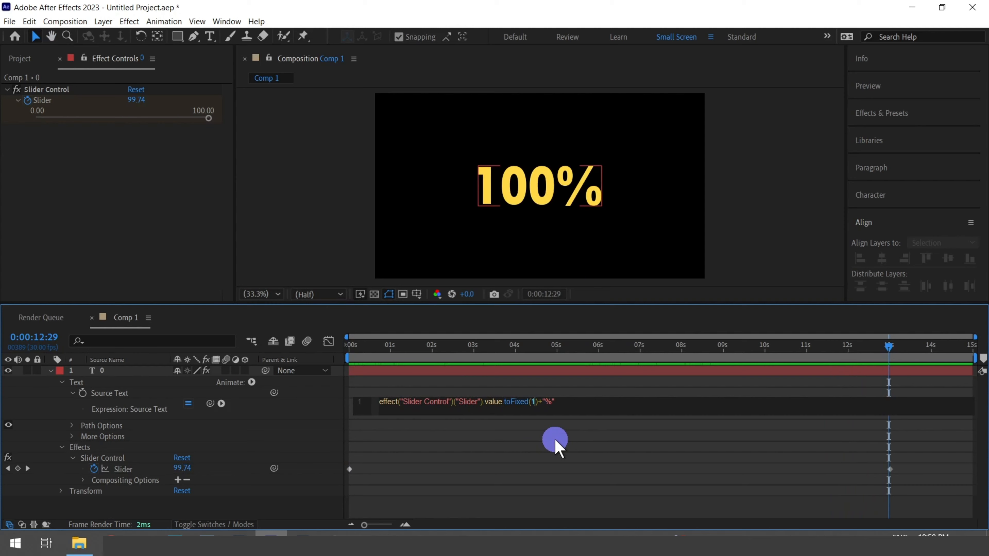
click(569, 431)
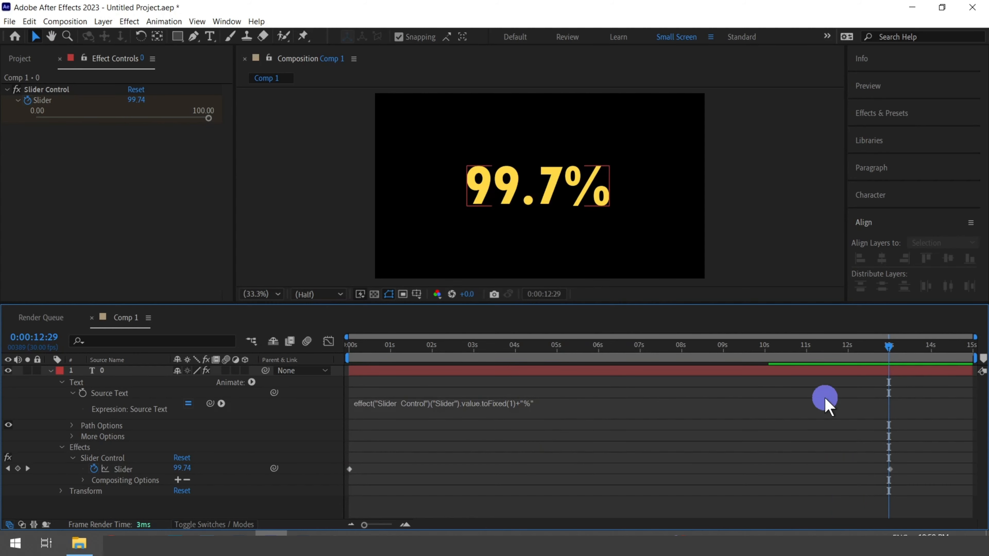
Preview the one-decimal percentage counter from the beginning and return to the start of the composition
drag(888, 345, 332, 425)
key(space)
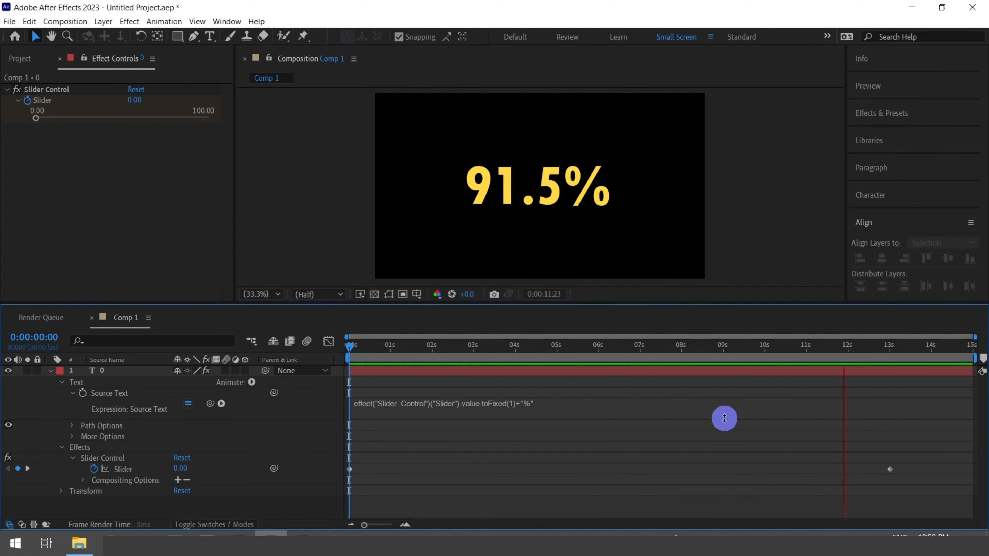
key(space)
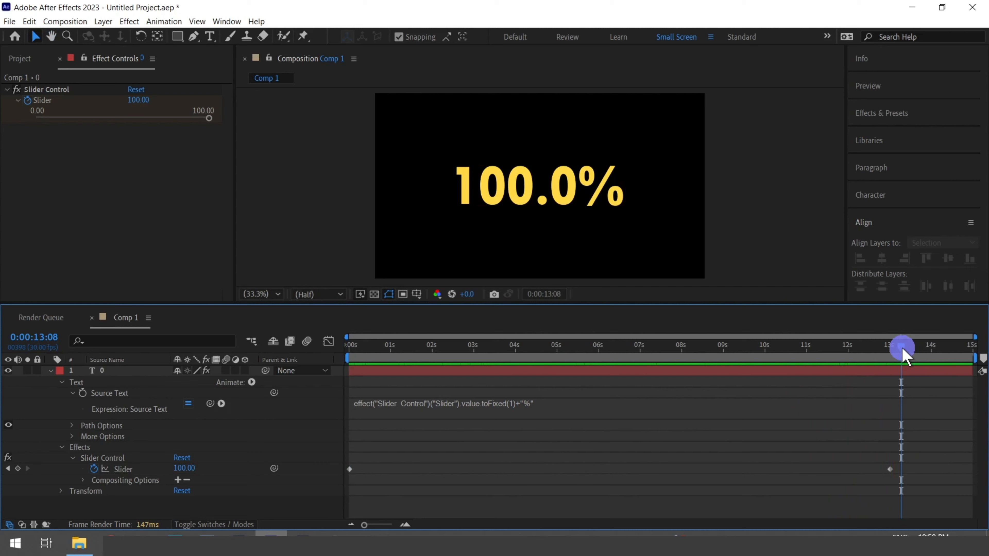
key(Home)
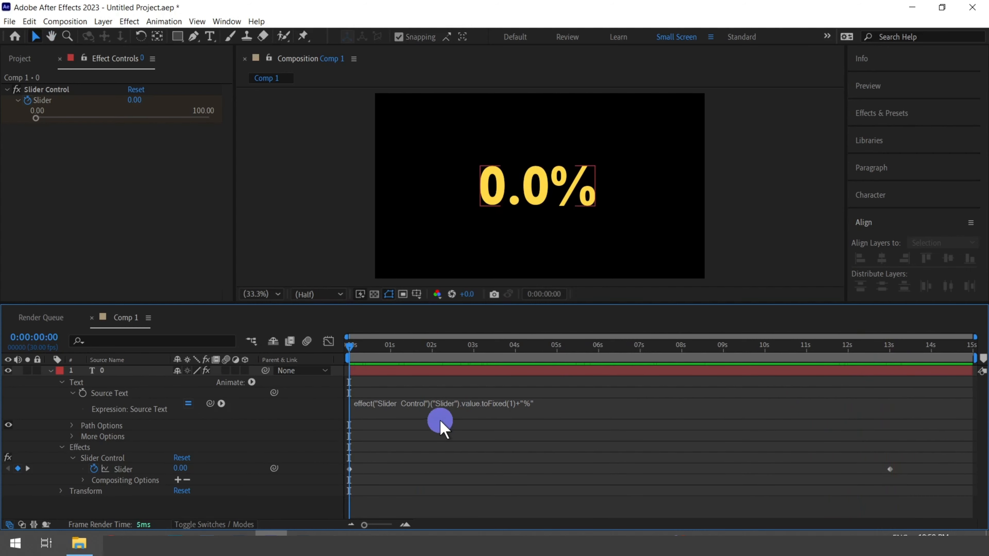
Change the toFixed argument in the percentage expression to 2 and preview the two-decimal counter from the beginning to about 13 seconds
click(448, 405)
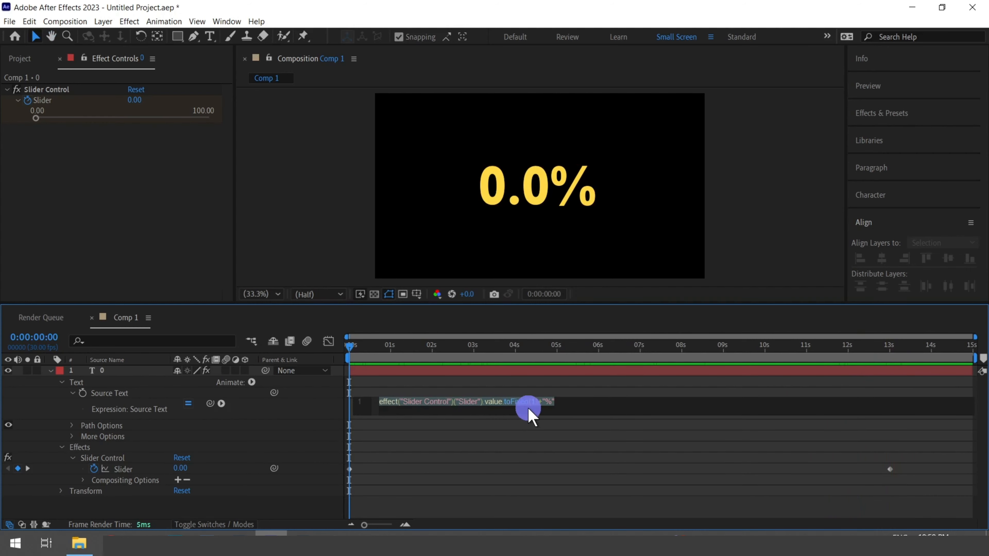
click(535, 402)
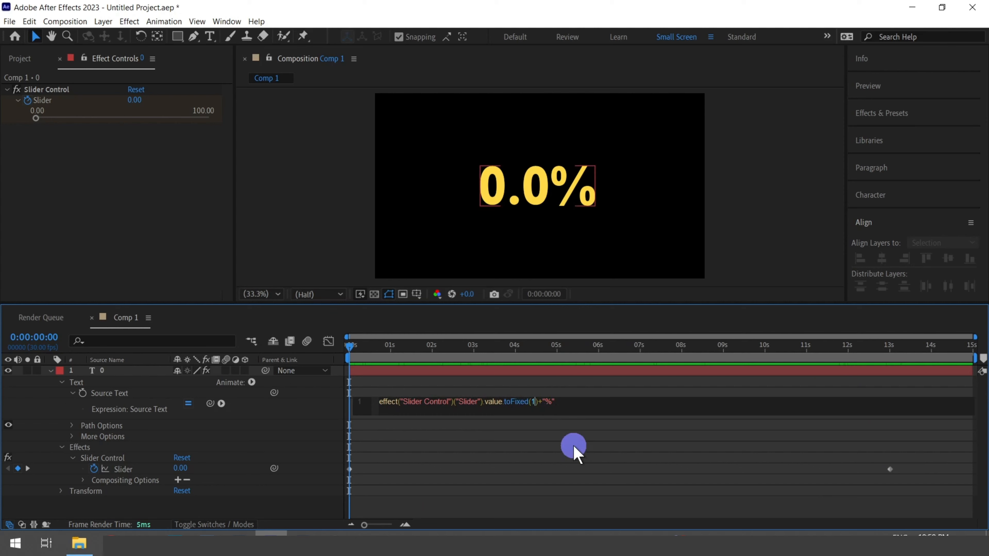
text(2)
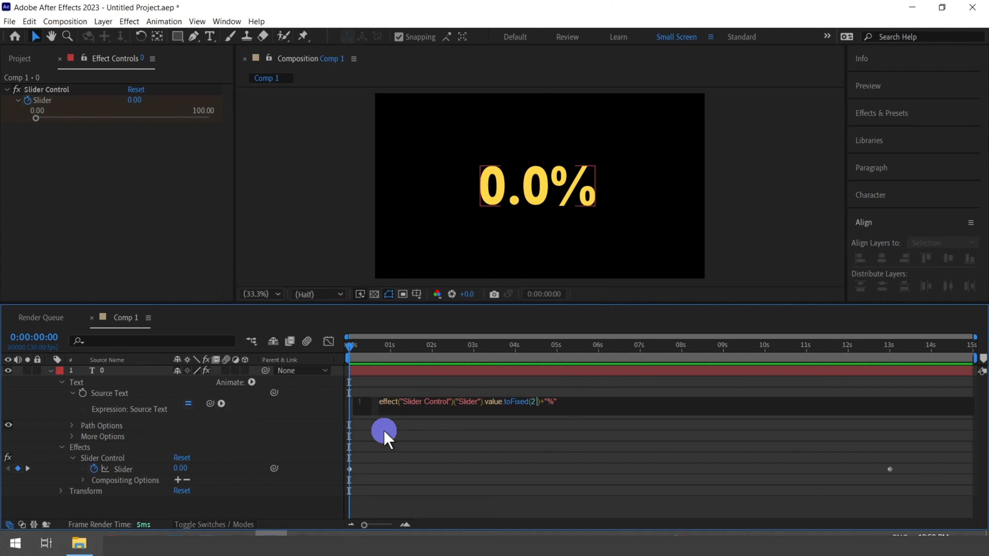
click(435, 445)
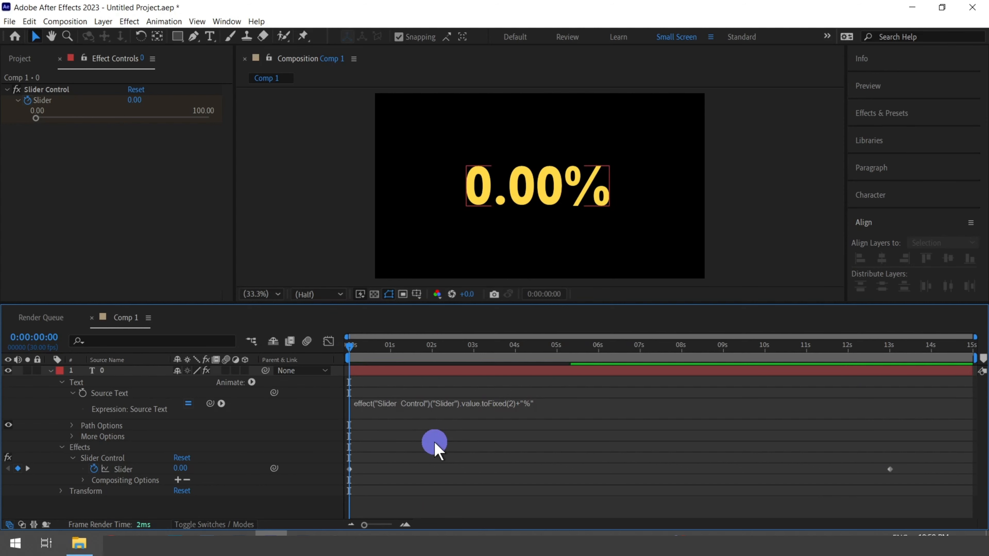
key(space)
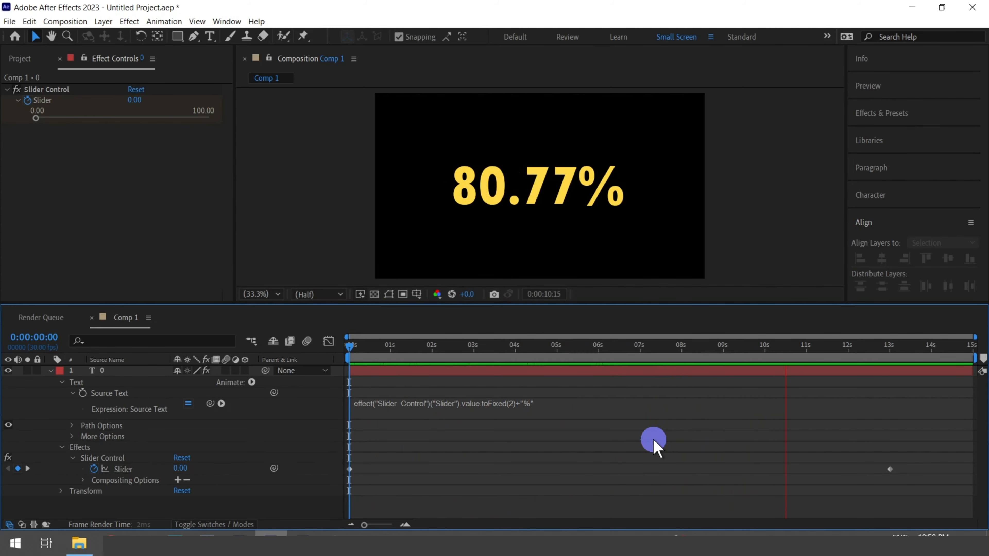
key(space)
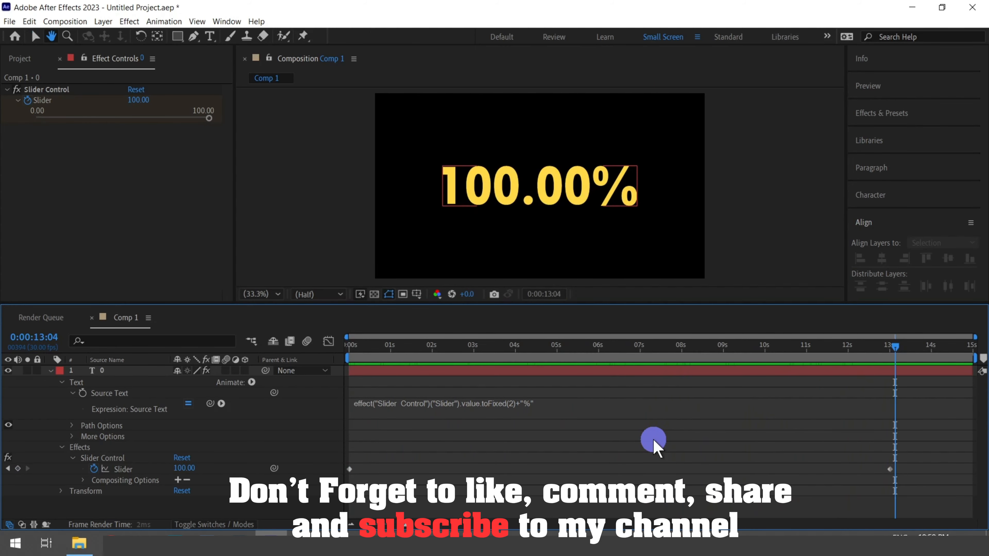
Set the toFixed argument in the percentage expression to 0
click(510, 402)
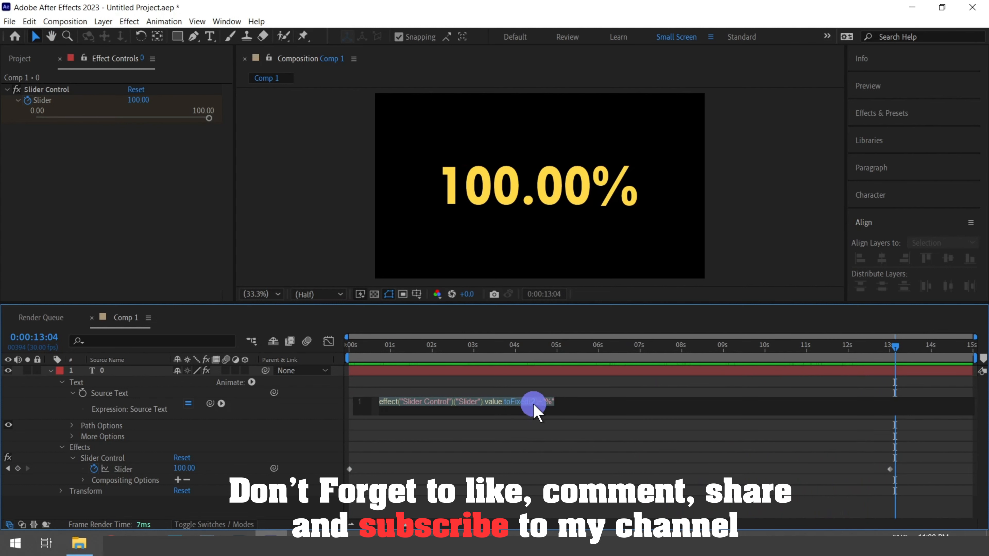
text(0)
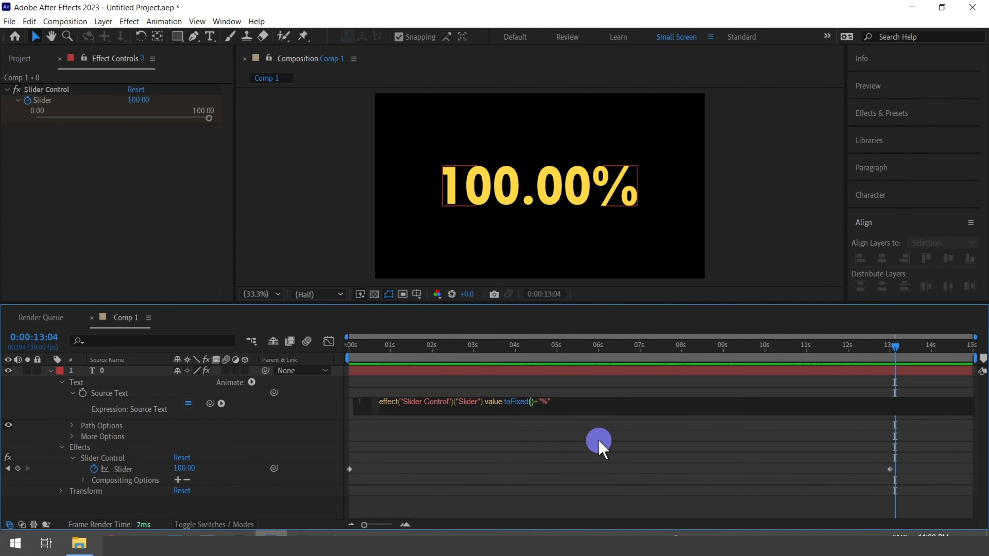
click(578, 436)
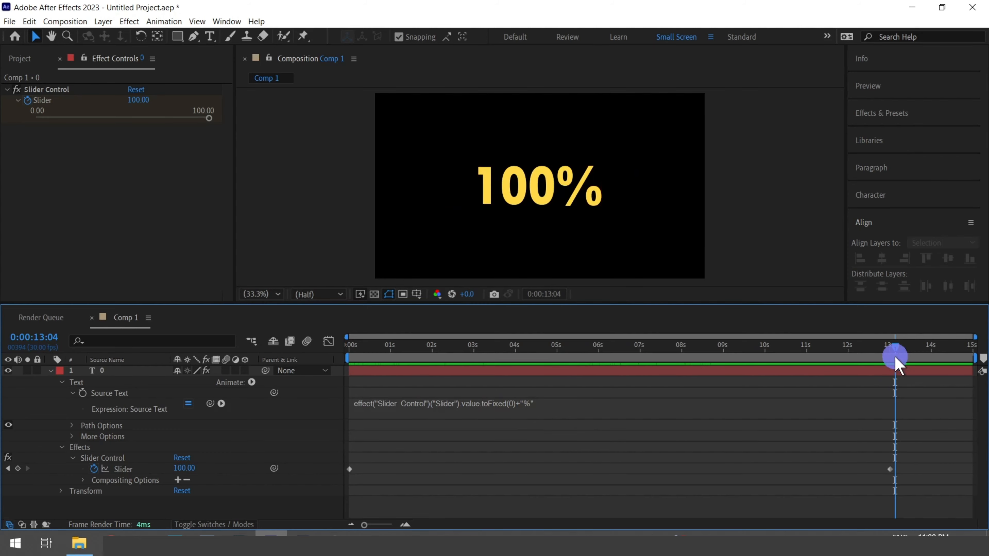
Preview the whole-number counter from the composition's start in an enlarged viewer, then restore the viewer size and stop playback after 13 seconds
drag(896, 353, 320, 411)
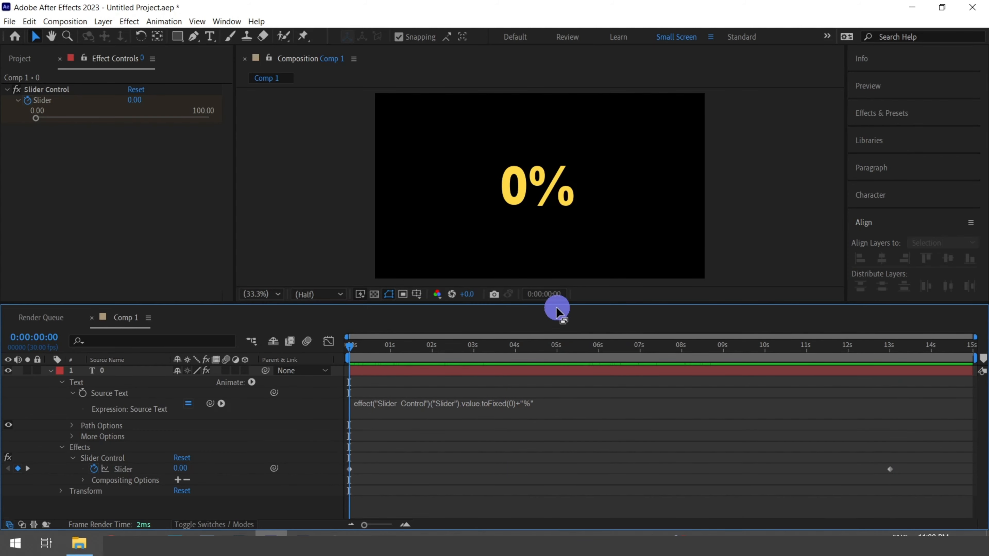
drag(561, 303, 572, 514)
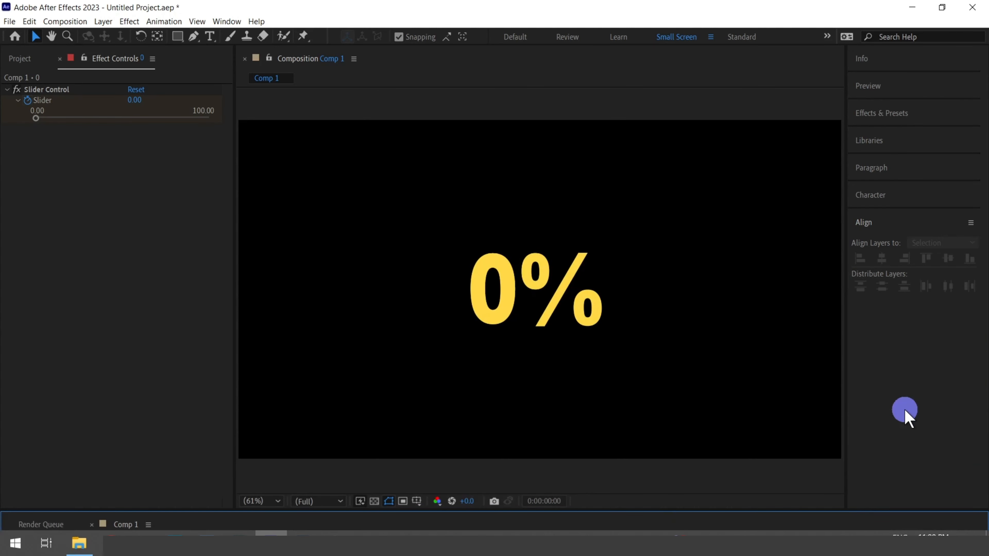
key(space)
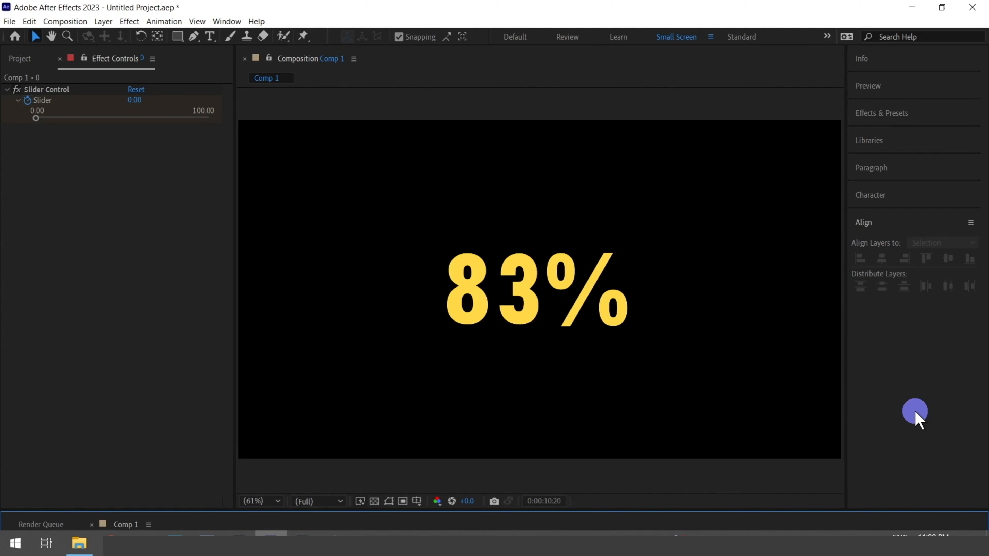
drag(610, 510, 575, 306)
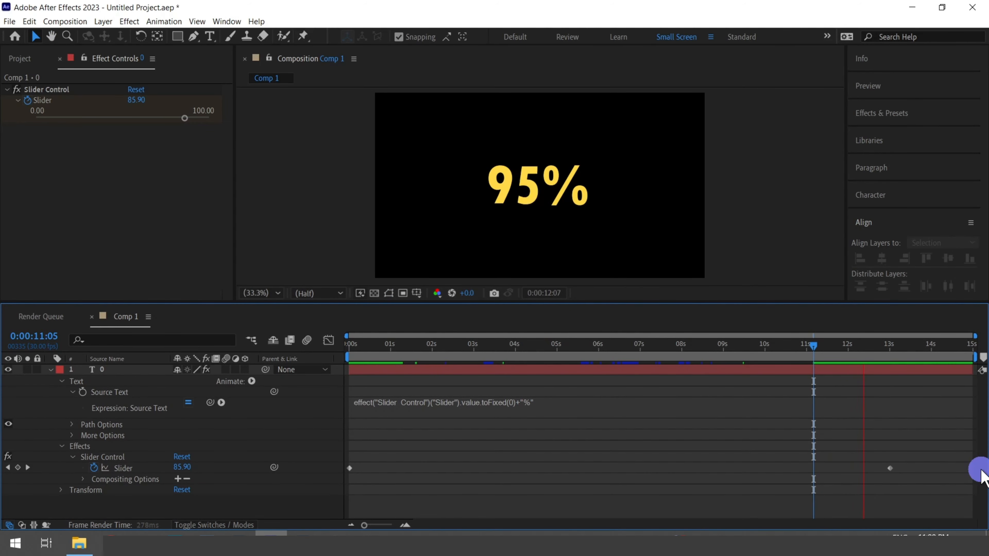
key(space)
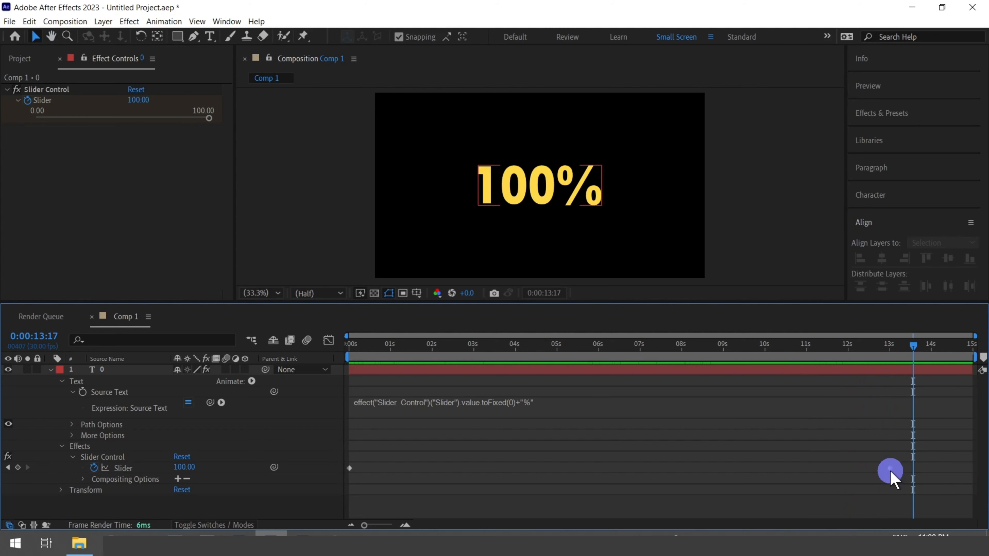
Move the ending Slider keyframe to about 7.5 seconds and preview the counter from the start in a slightly enlarged composition viewer
drag(891, 472, 663, 481)
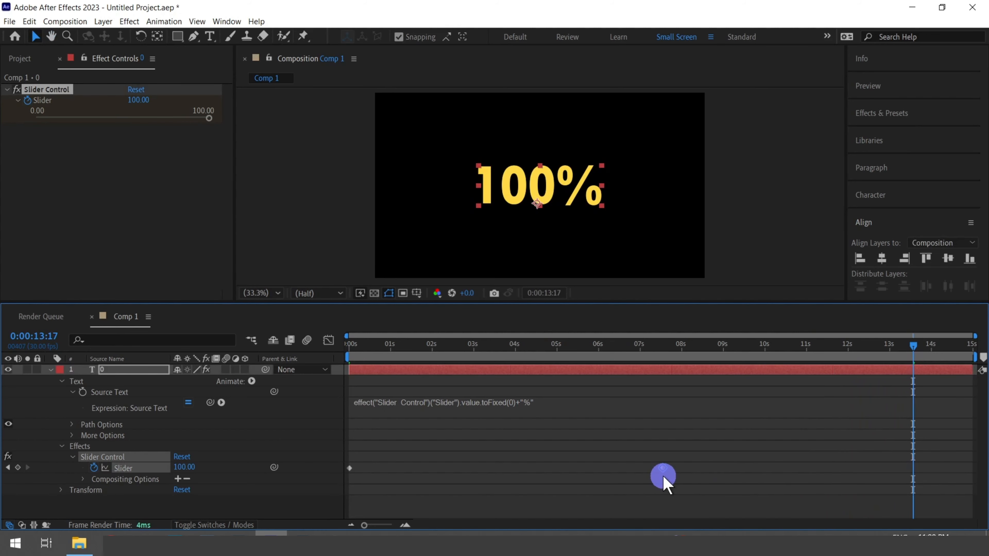
drag(911, 350, 323, 392)
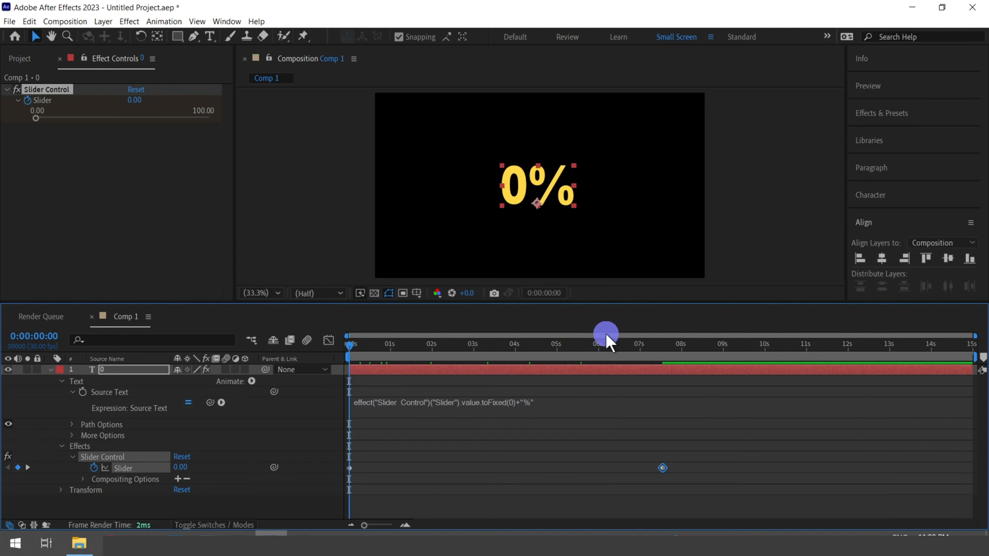
drag(602, 304, 604, 362)
key(space)
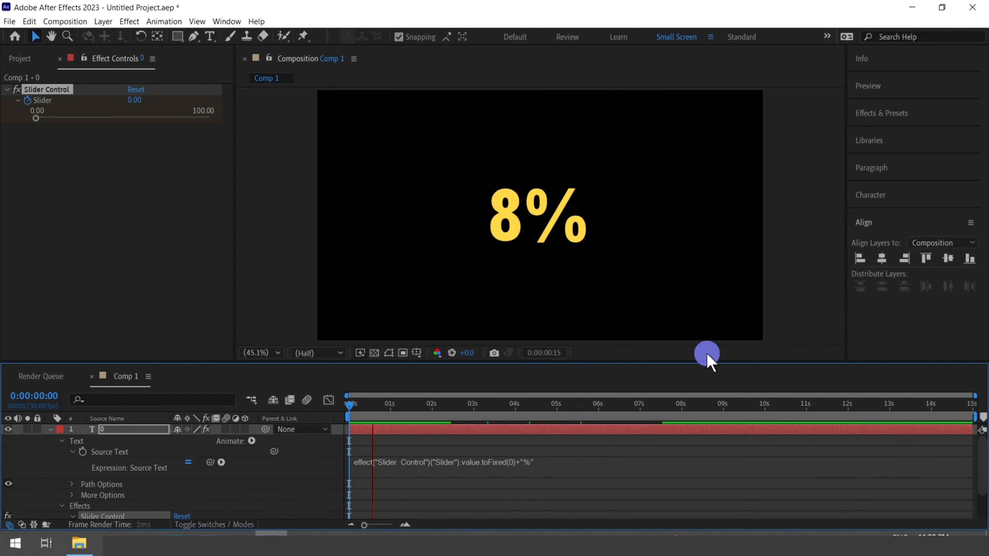